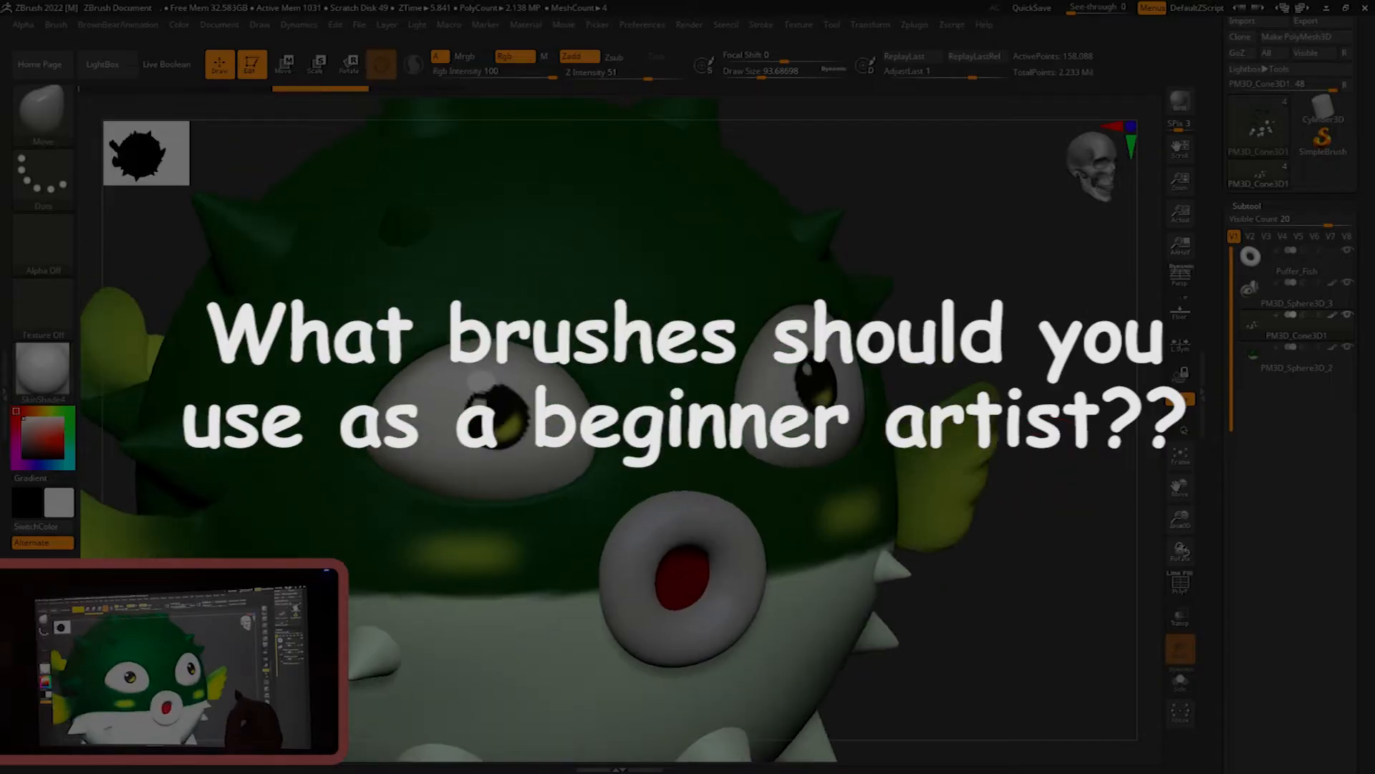
drag(1063, 512, 1057, 512)
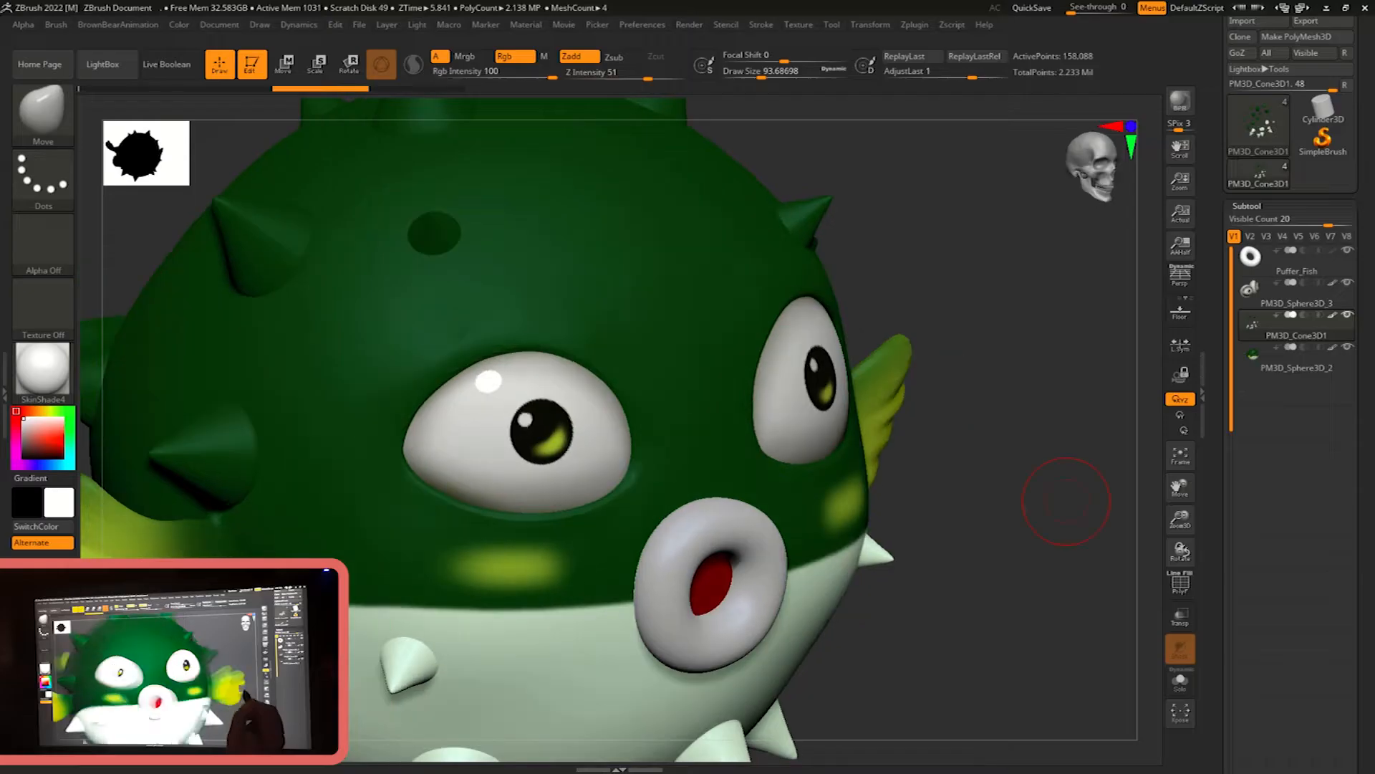
mouse_move(1057, 511)
mouse_down()
mouse_move(1053, 498)
mouse_move(1036, 510)
mouse_move(1029, 544)
mouse_move(1043, 494)
mouse_move(1013, 522)
mouse_move(1013, 506)
mouse_move(1040, 502)
mouse_up()
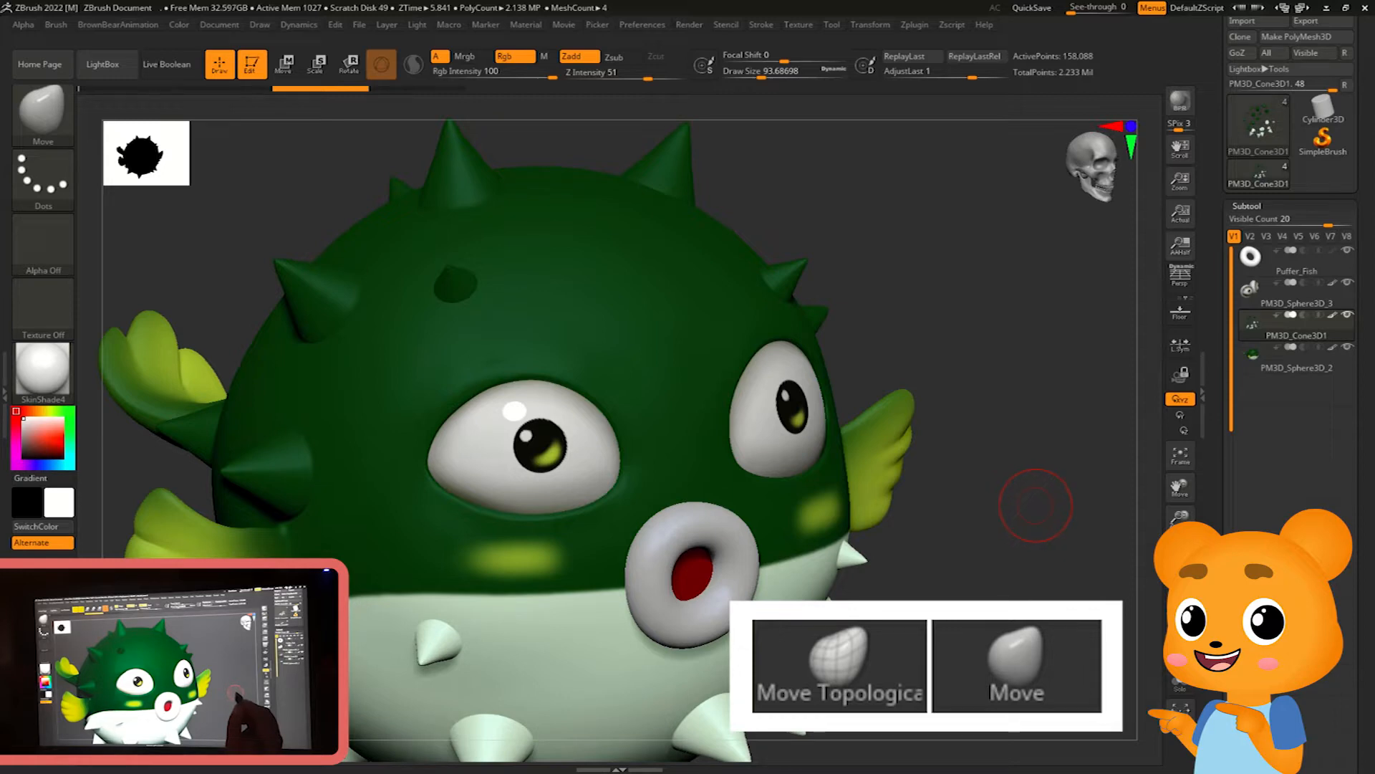
mouse_move(1036, 505)
mouse_down()
mouse_move(1053, 528)
mouse_move(1037, 503)
mouse_up()
Try to pull the upper spikes off the fish's head using the Move brush at a draw size of about 921
mouse_move(1000, 405)
mouse_down()
mouse_move(1059, 528)
mouse_move(1032, 492)
mouse_move(1026, 528)
mouse_move(1014, 487)
mouse_move(1033, 493)
mouse_move(1031, 523)
mouse_move(998, 587)
mouse_up()
mouse_move(1000, 466)
mouse_down()
mouse_move(998, 497)
mouse_move(1023, 492)
mouse_move(1024, 544)
mouse_up()
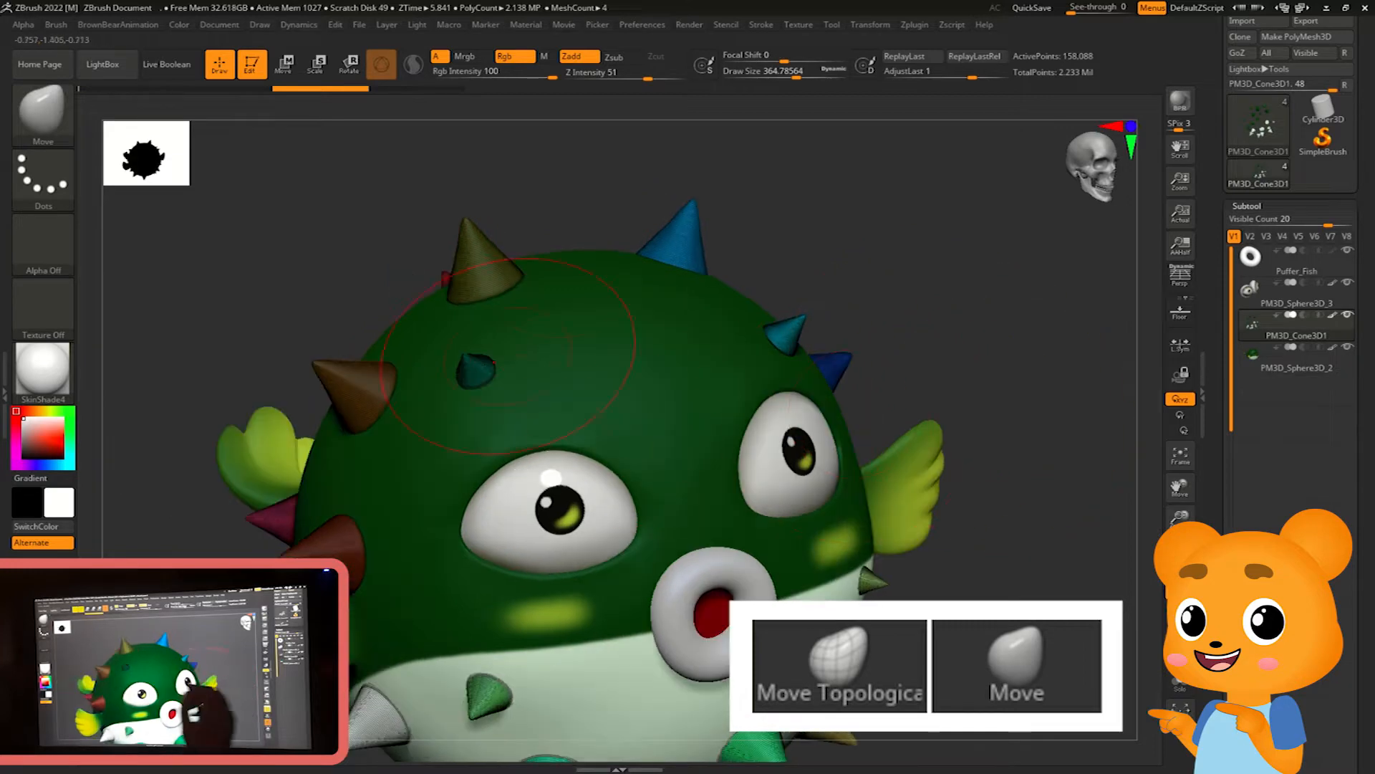
key(s)
mouse_move(963, 409)
mouse_down()
mouse_move(1024, 412)
mouse_move(1050, 435)
mouse_up()
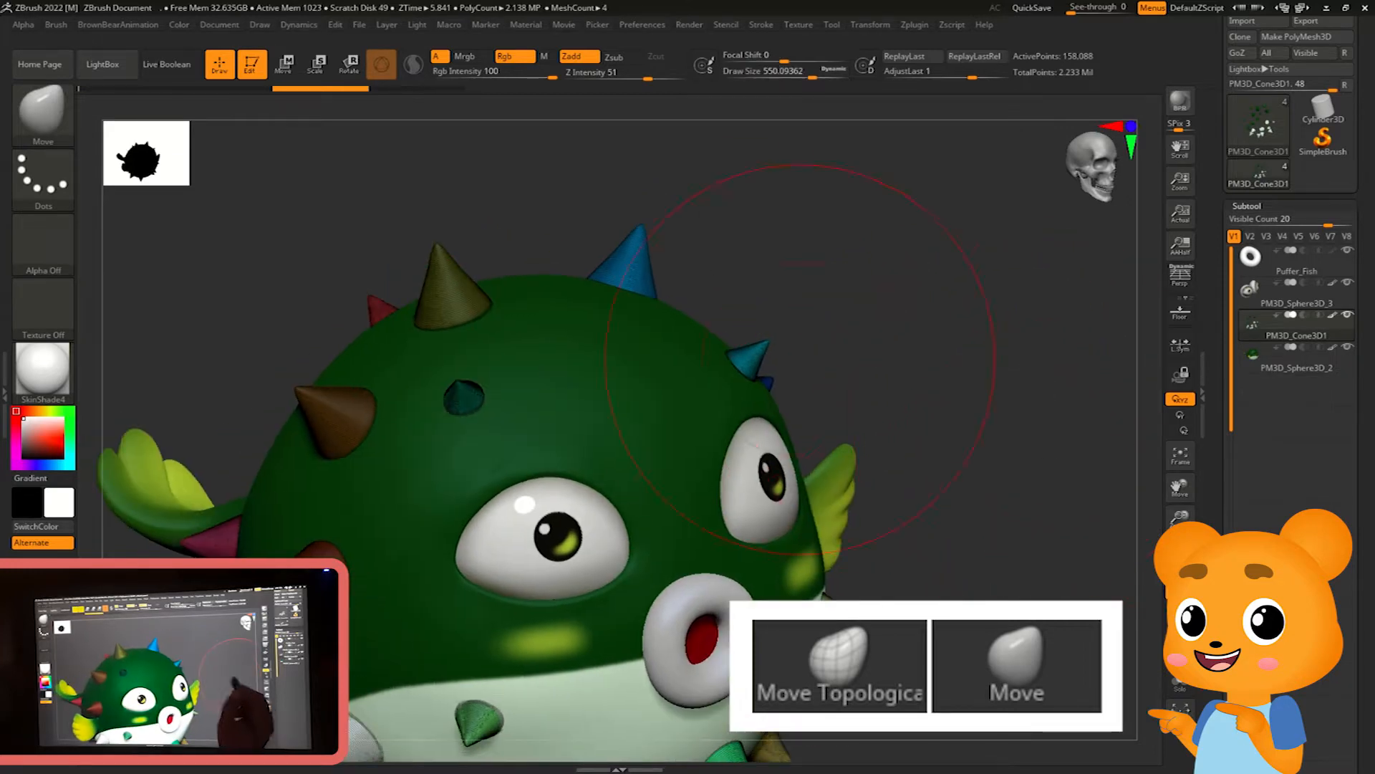
mouse_move(686, 291)
mouse_down()
mouse_move(780, 222)
mouse_move(685, 291)
mouse_move(716, 240)
mouse_move(742, 230)
mouse_move(671, 229)
mouse_up()
drag(731, 380, 877, 266)
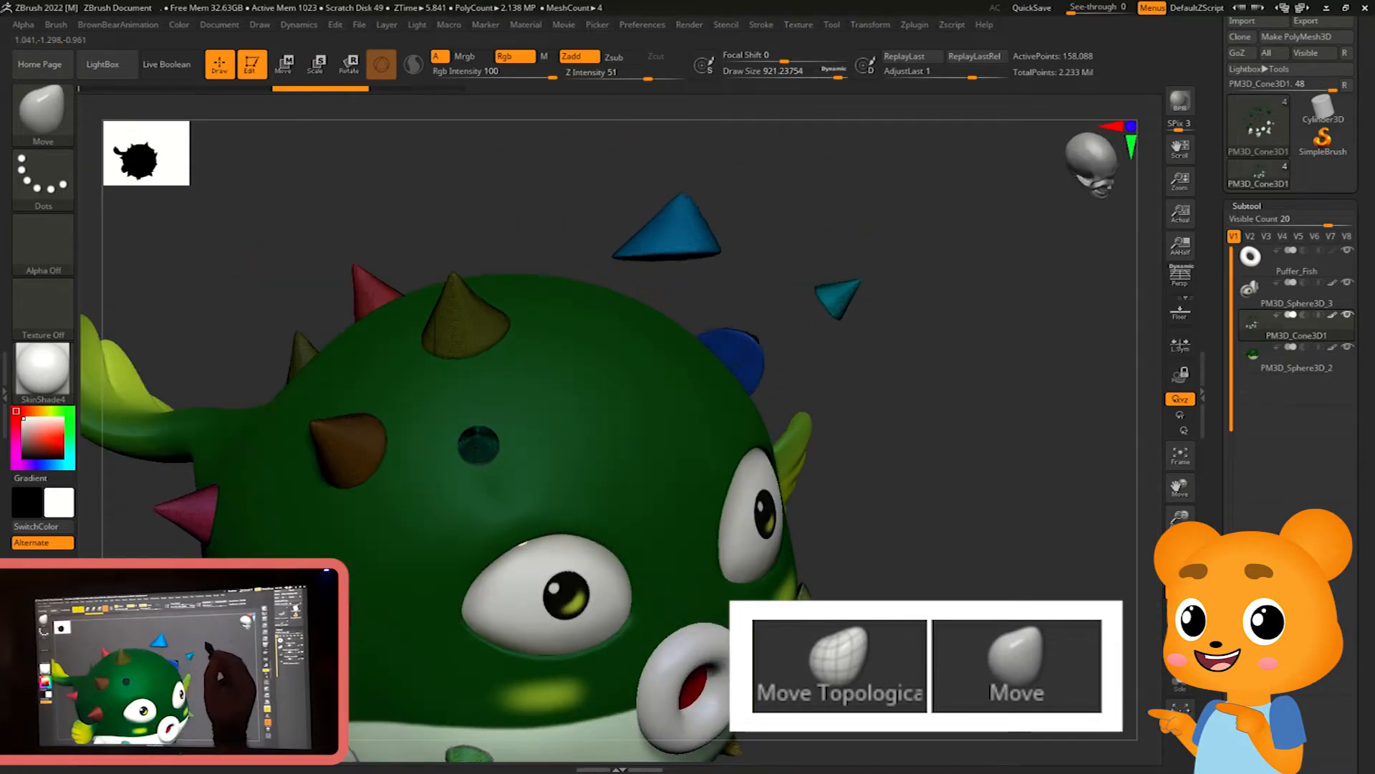
mouse_move(988, 355)
mouse_down()
mouse_move(921, 333)
mouse_move(845, 387)
mouse_move(845, 420)
mouse_up()
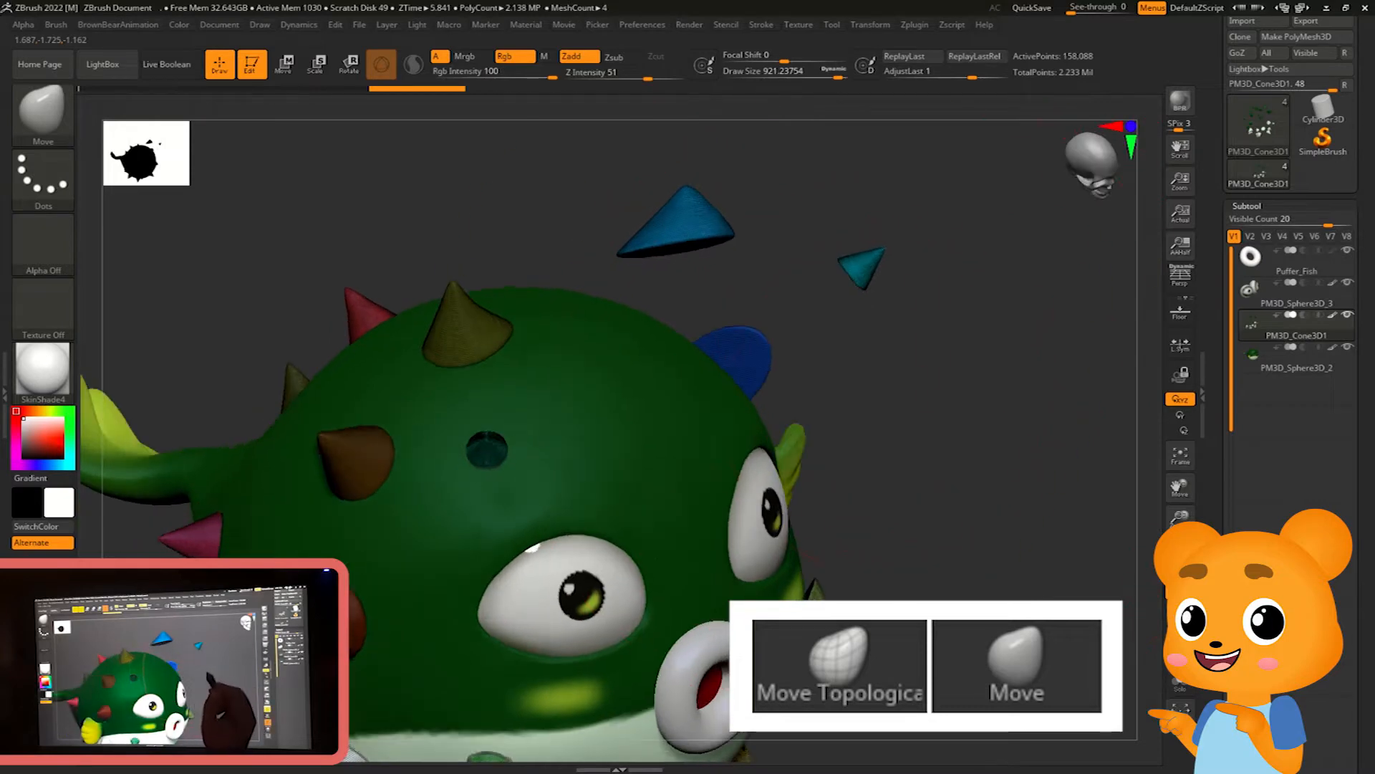
key(ctrl+z)
Set the draw size to about 585 and switch to the Move Topological brush
key(s)
drag(936, 418, 912, 413)
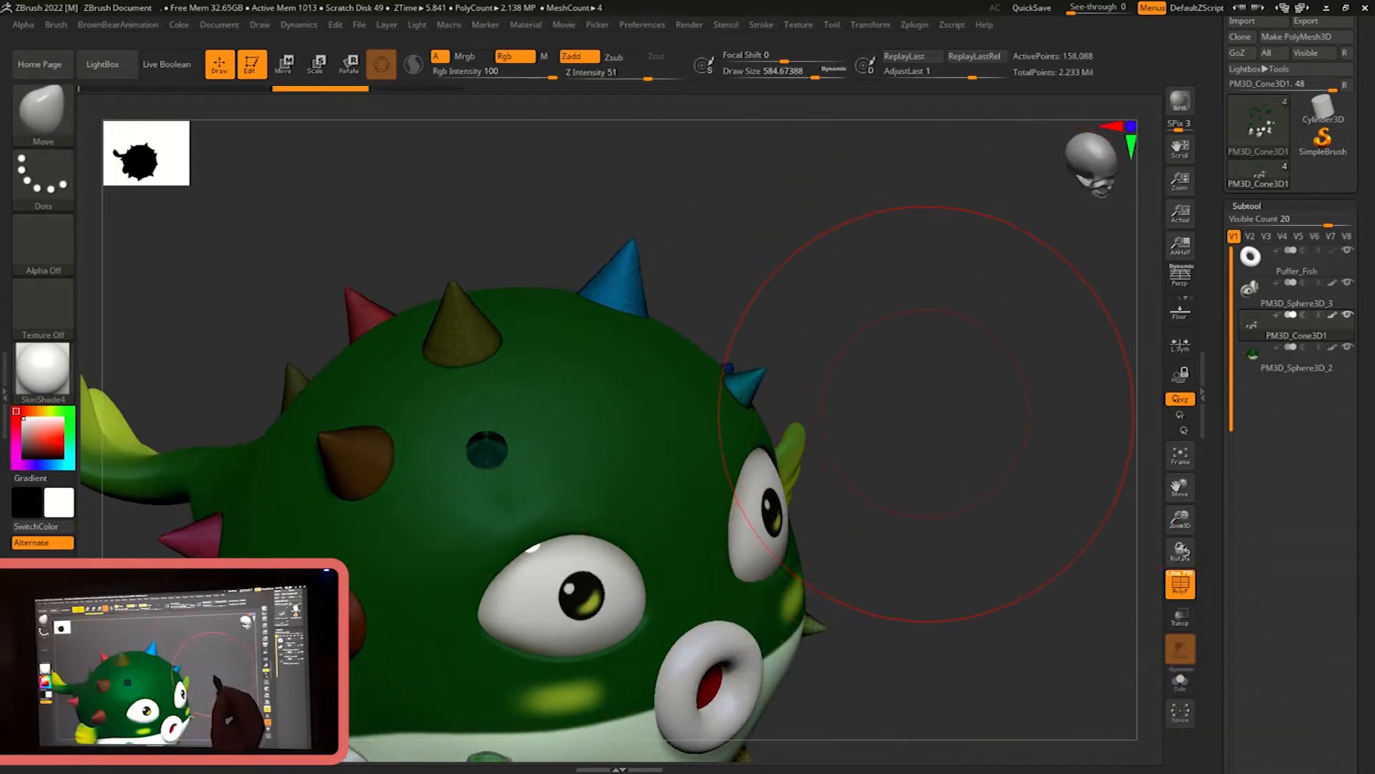
mouse_move(931, 487)
mouse_down()
mouse_move(1003, 476)
mouse_move(970, 472)
mouse_up()
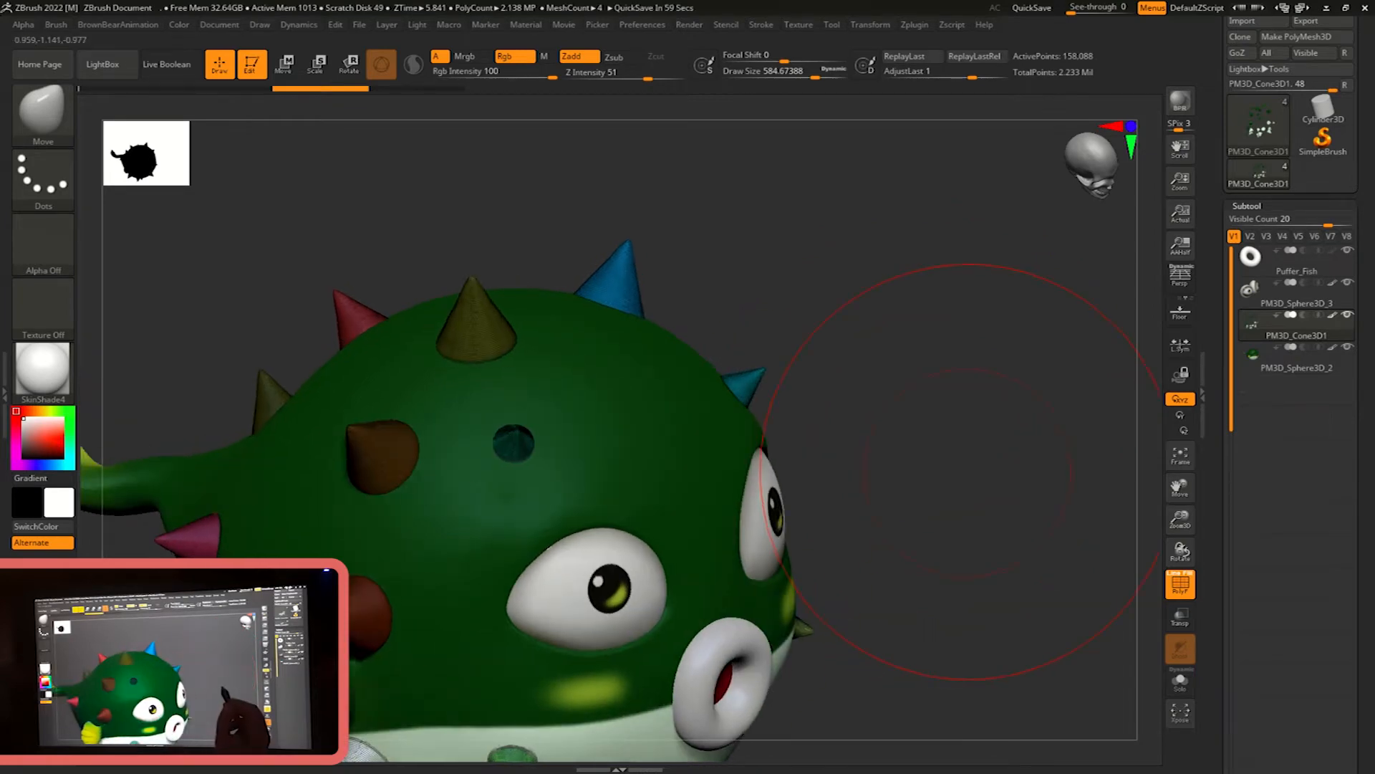
key(b)
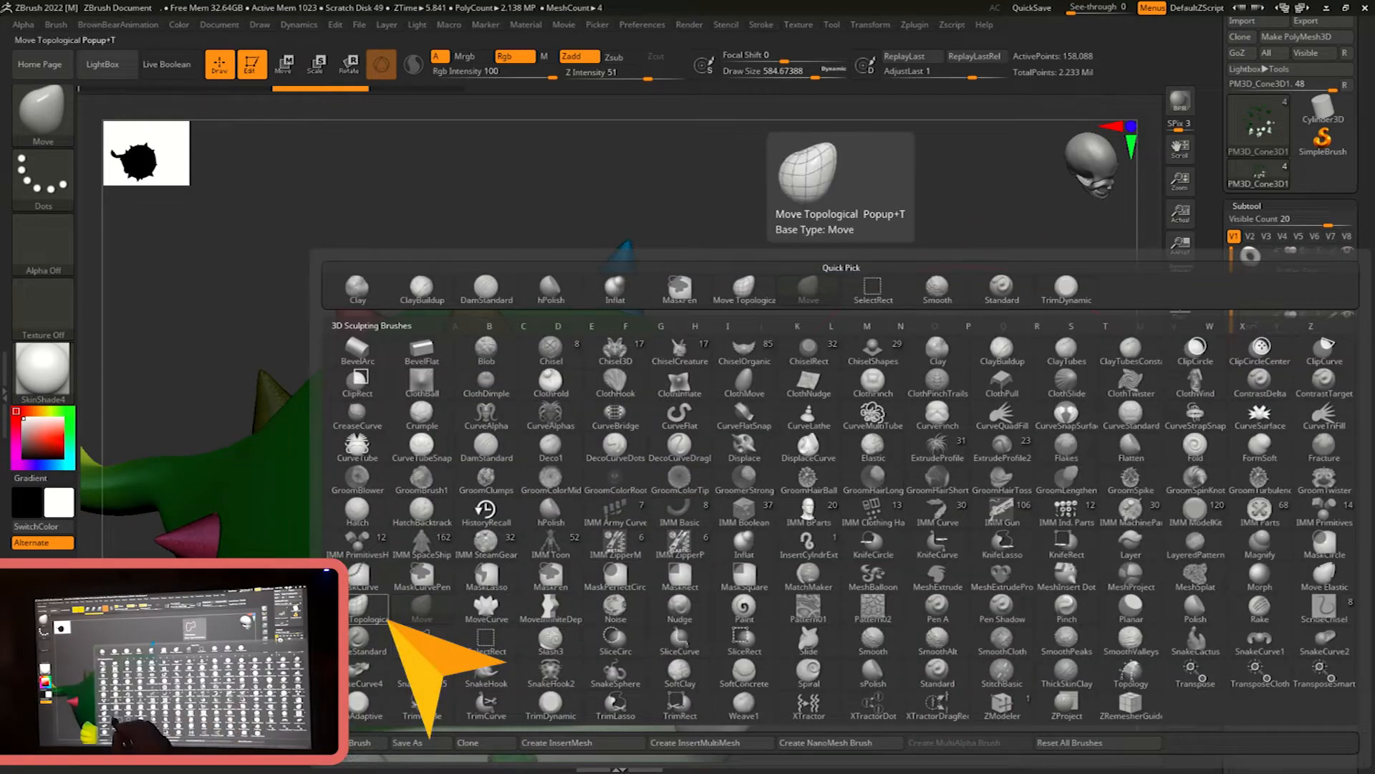
key(m)
key(t)
Pull the small teal spike away from the head with Move Topological and return it to the head
mouse_move(1013, 301)
mouse_down()
mouse_move(930, 454)
mouse_move(709, 461)
mouse_up()
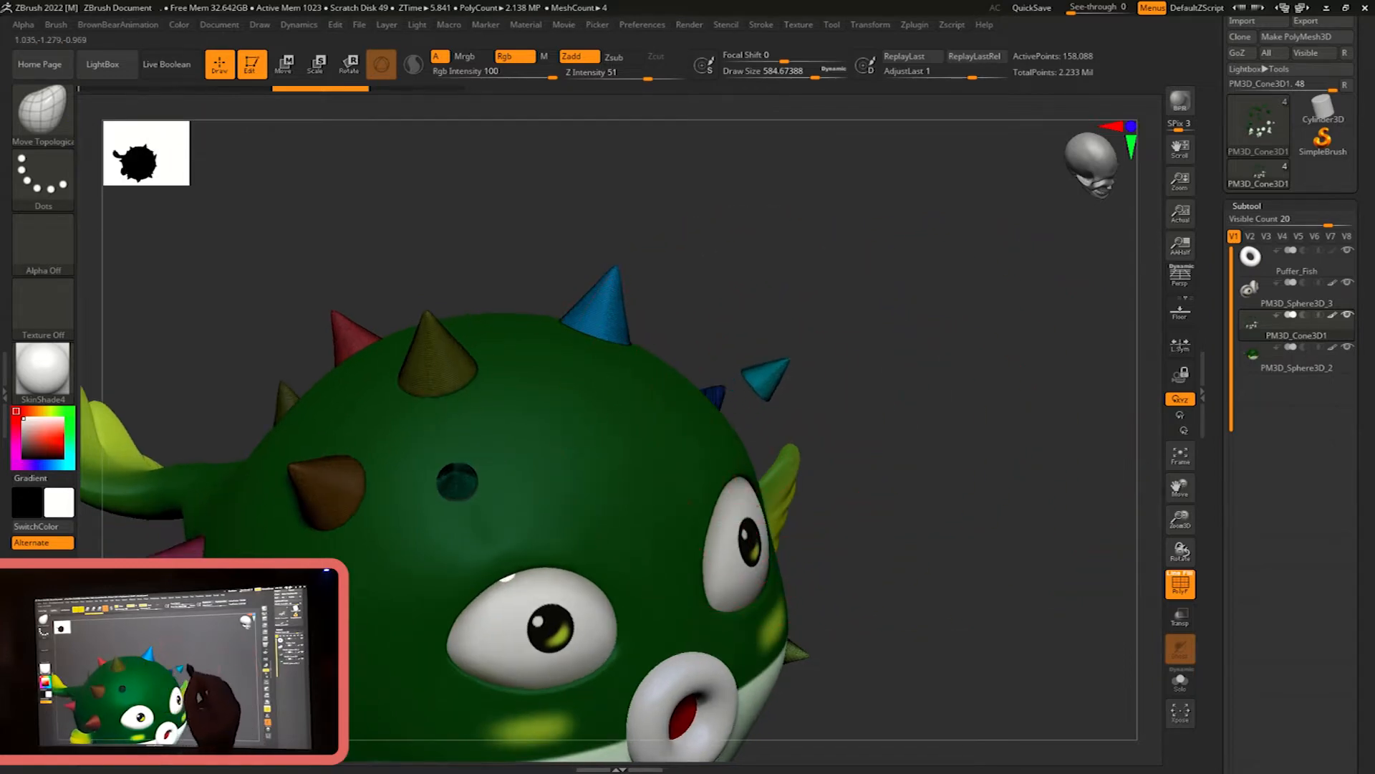
mouse_move(793, 323)
mouse_down()
mouse_move(826, 347)
mouse_move(835, 389)
mouse_up()
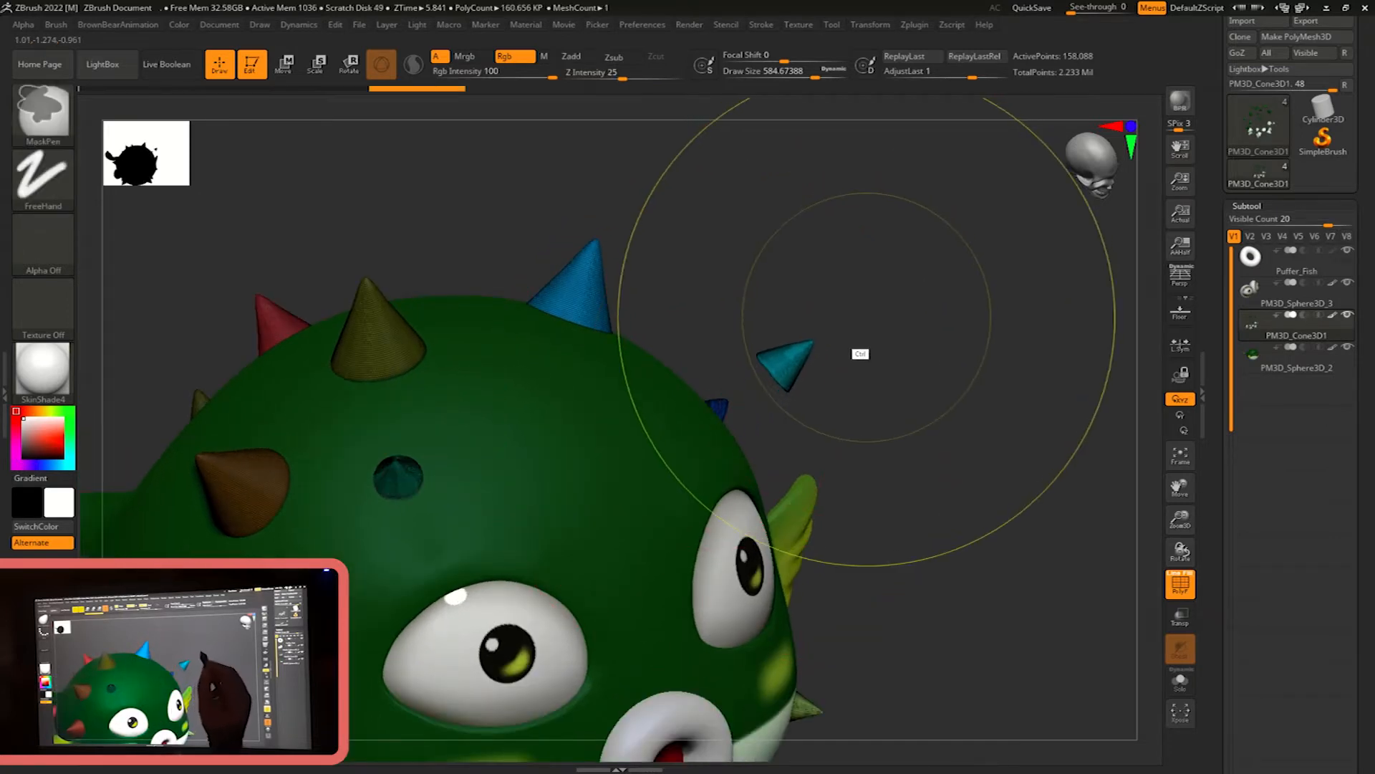
drag(788, 367, 724, 419)
alt+drag(995, 454, 927, 380)
mouse_move(915, 478)
alt+mouse_down()
mouse_move(922, 429)
mouse_move(933, 423)
mouse_move(924, 473)
mouse_move(945, 412)
mouse_move(928, 494)
mouse_move(964, 457)
mouse_move(980, 475)
mouse_move(960, 446)
mouse_move(985, 445)
alt+mouse_up()
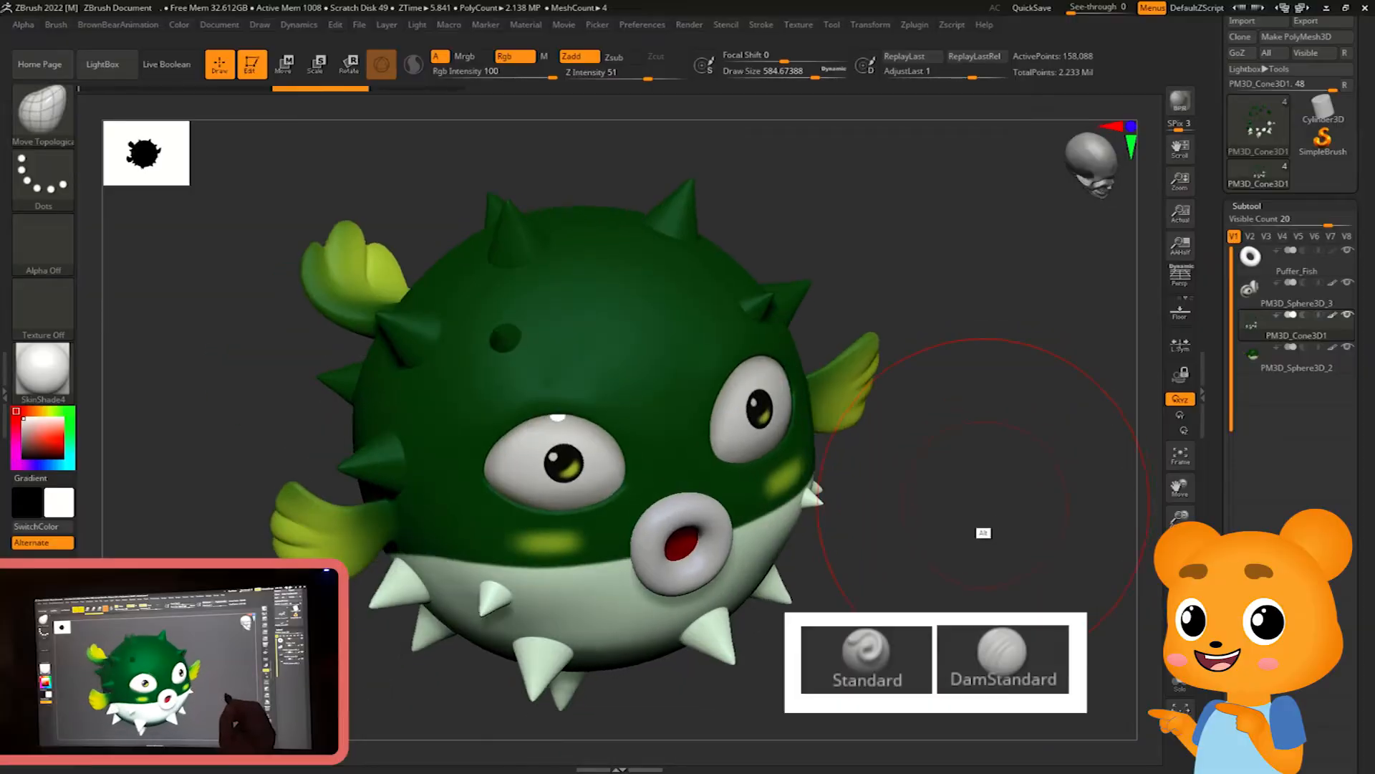
Set the current brush's draw size to about 476 and switch to the DamStandard brush
mouse_move(983, 533)
mouse_down()
mouse_move(991, 544)
mouse_move(1004, 484)
mouse_up()
key(s)
drag(1004, 484, 987, 491)
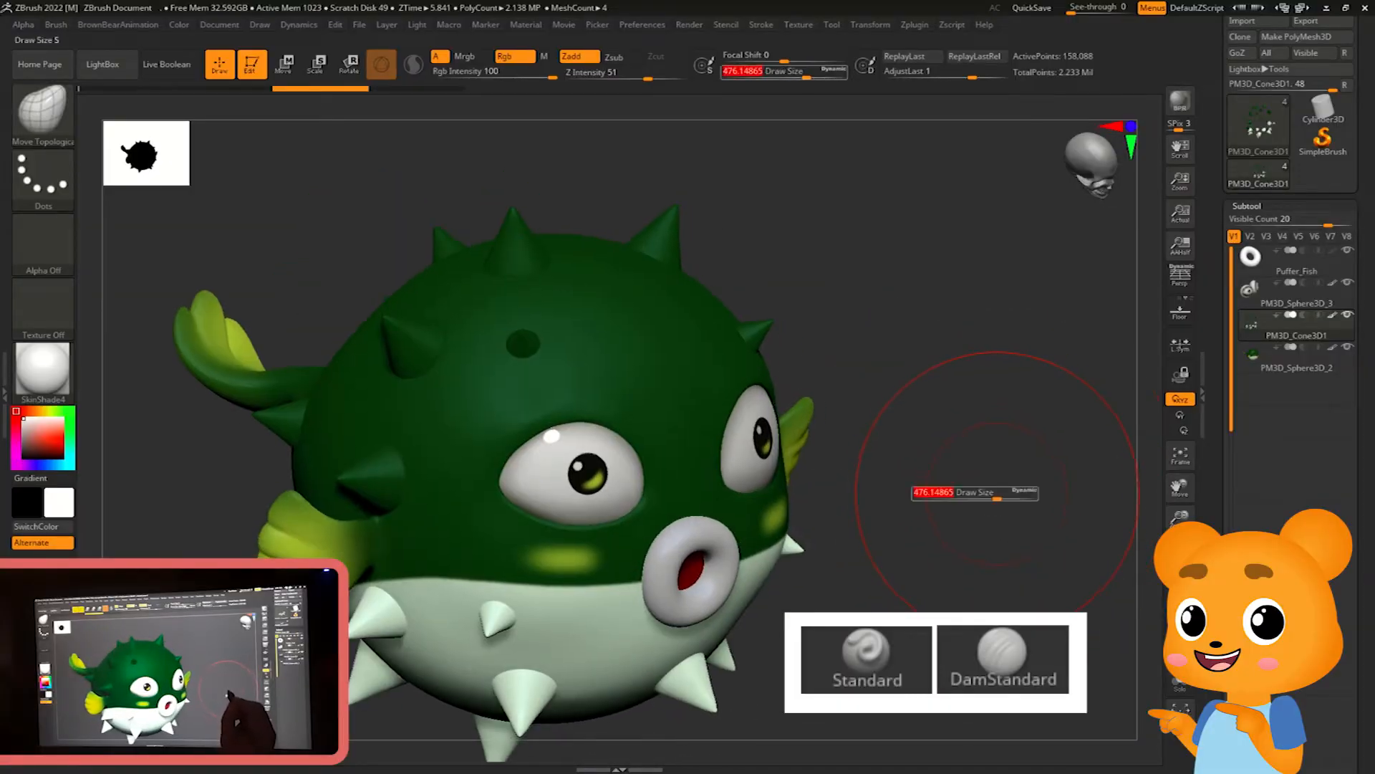
key(b)
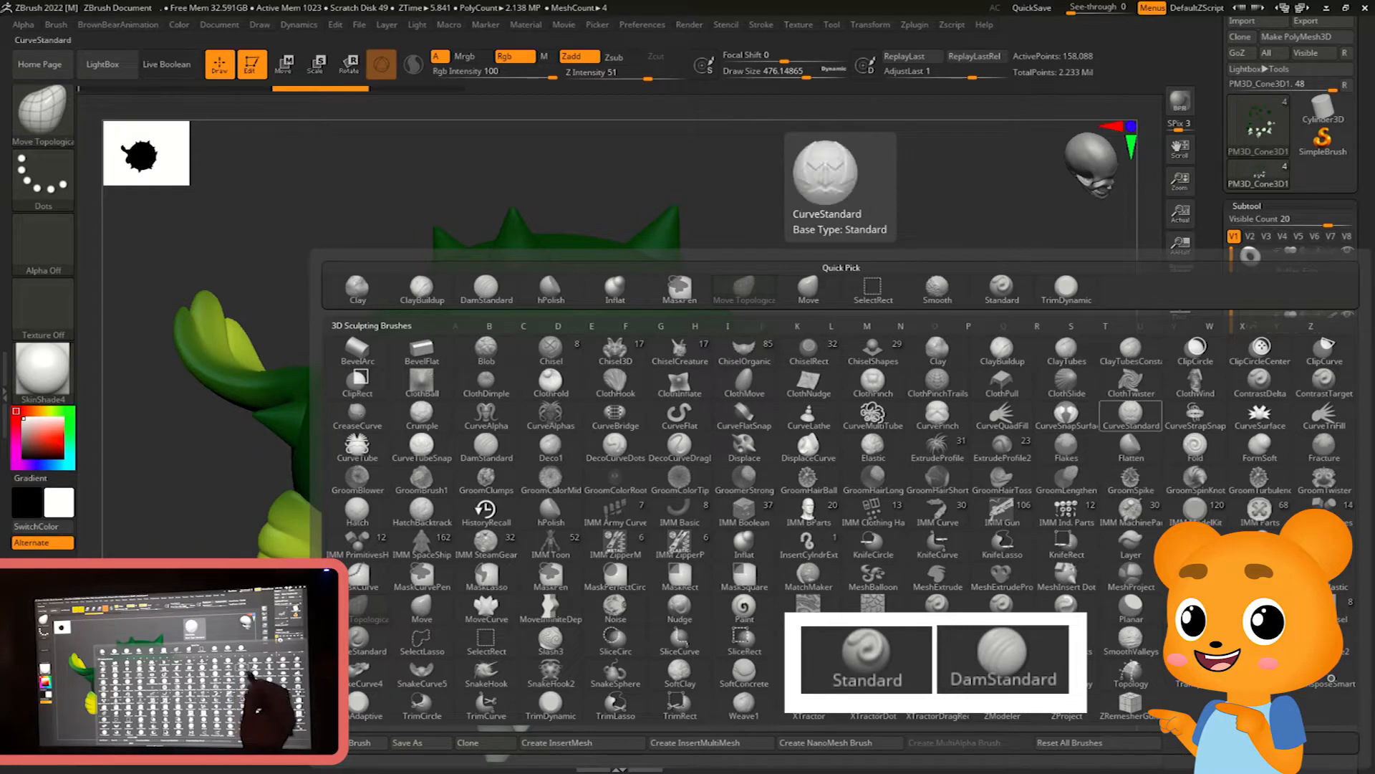
key(d)
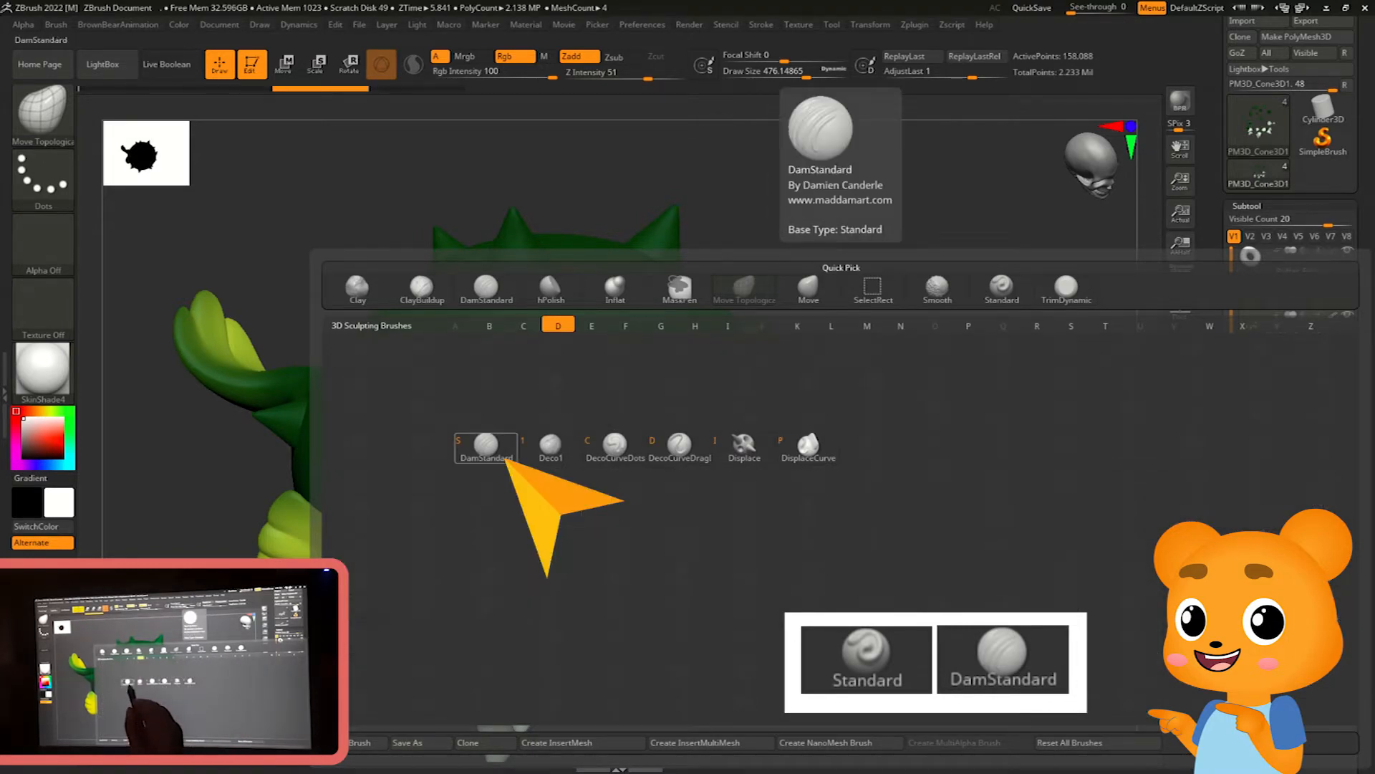
click(505, 460)
Make the fish's body the active subtool and try a DamStandard stroke on its forehead
drag(935, 469, 908, 576)
drag(924, 458, 849, 422)
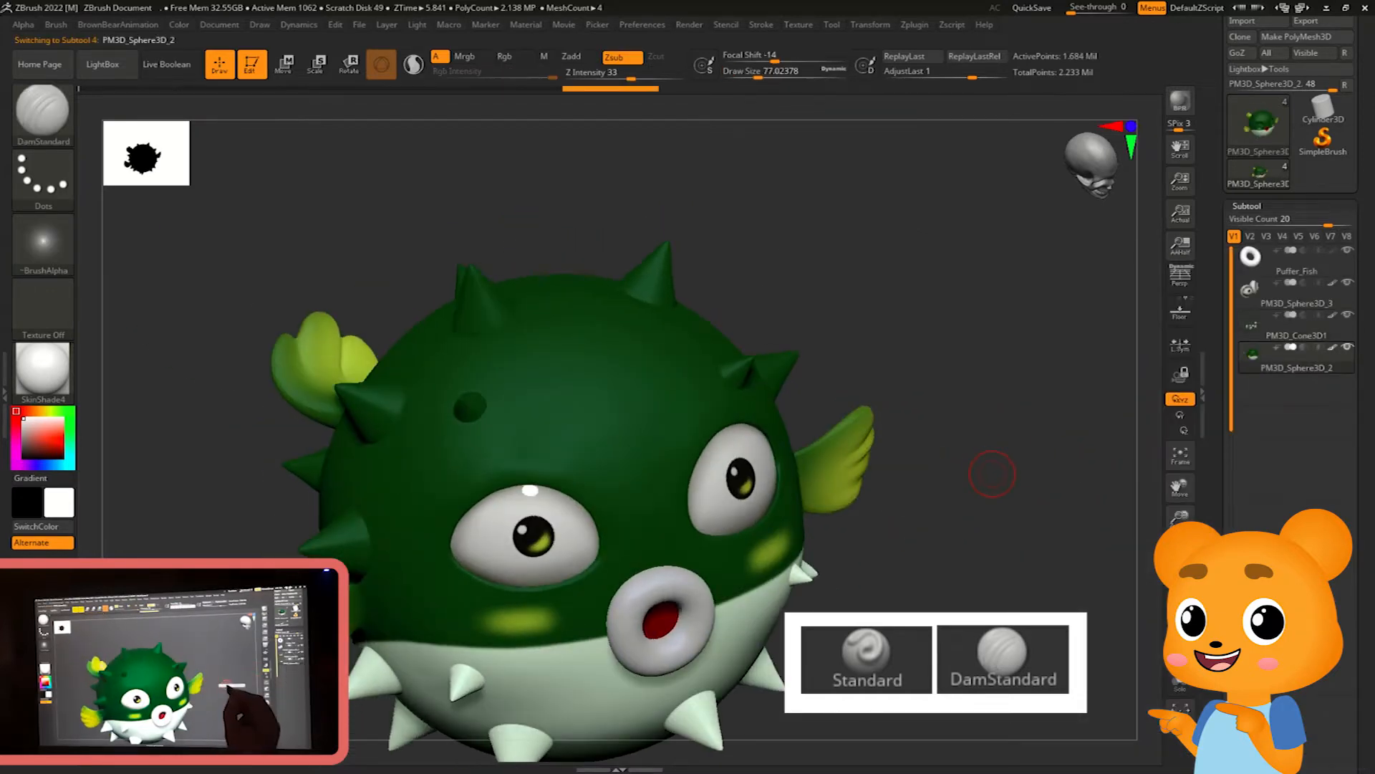
drag(991, 472, 777, 477)
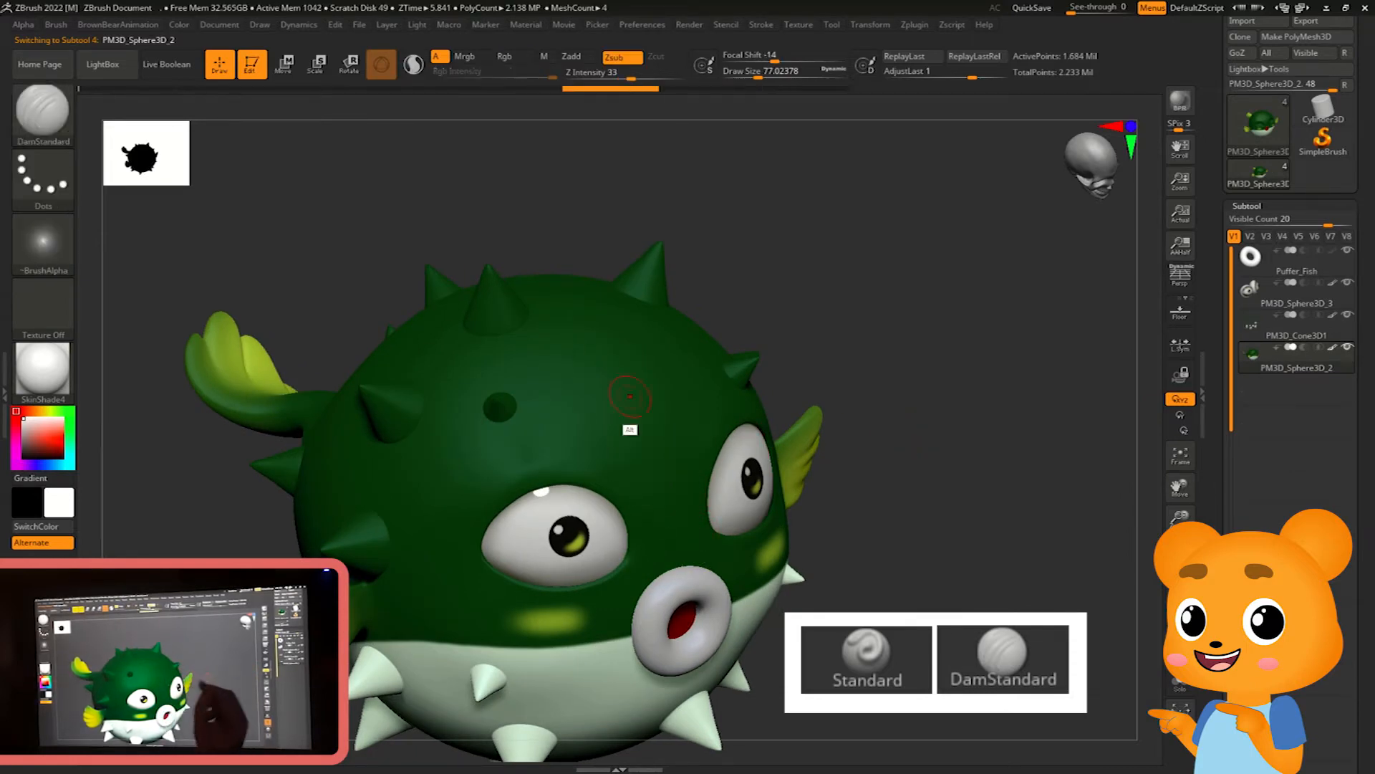
key(ctrl+z)
Switch to the Standard brush for sculpting raised detail on the body
mouse_move(910, 463)
mouse_down()
mouse_move(889, 465)
mouse_move(931, 470)
mouse_up()
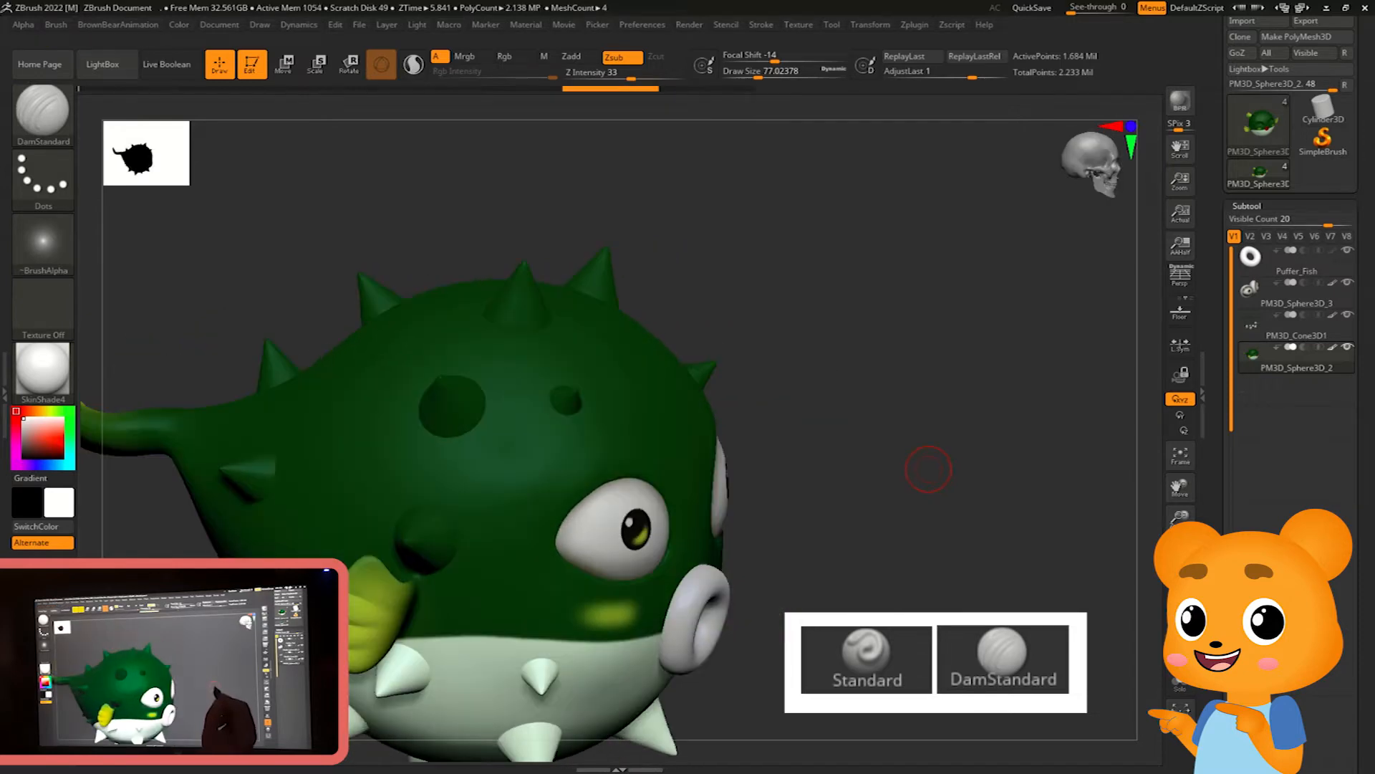
key(b)
click(1001, 287)
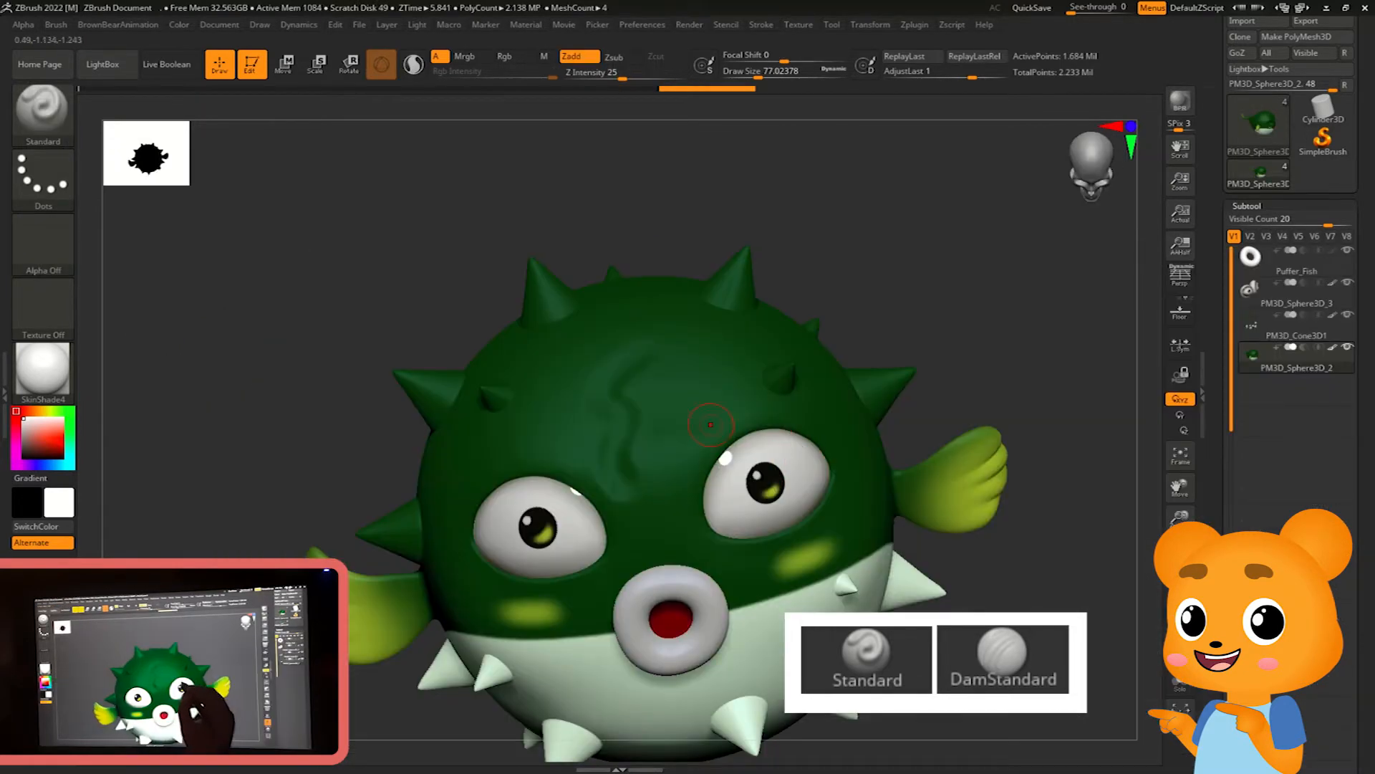
Test Standard brush strokes running down the middle of the forehead and undo them
key(ctrl+z)
drag(661, 342, 650, 473)
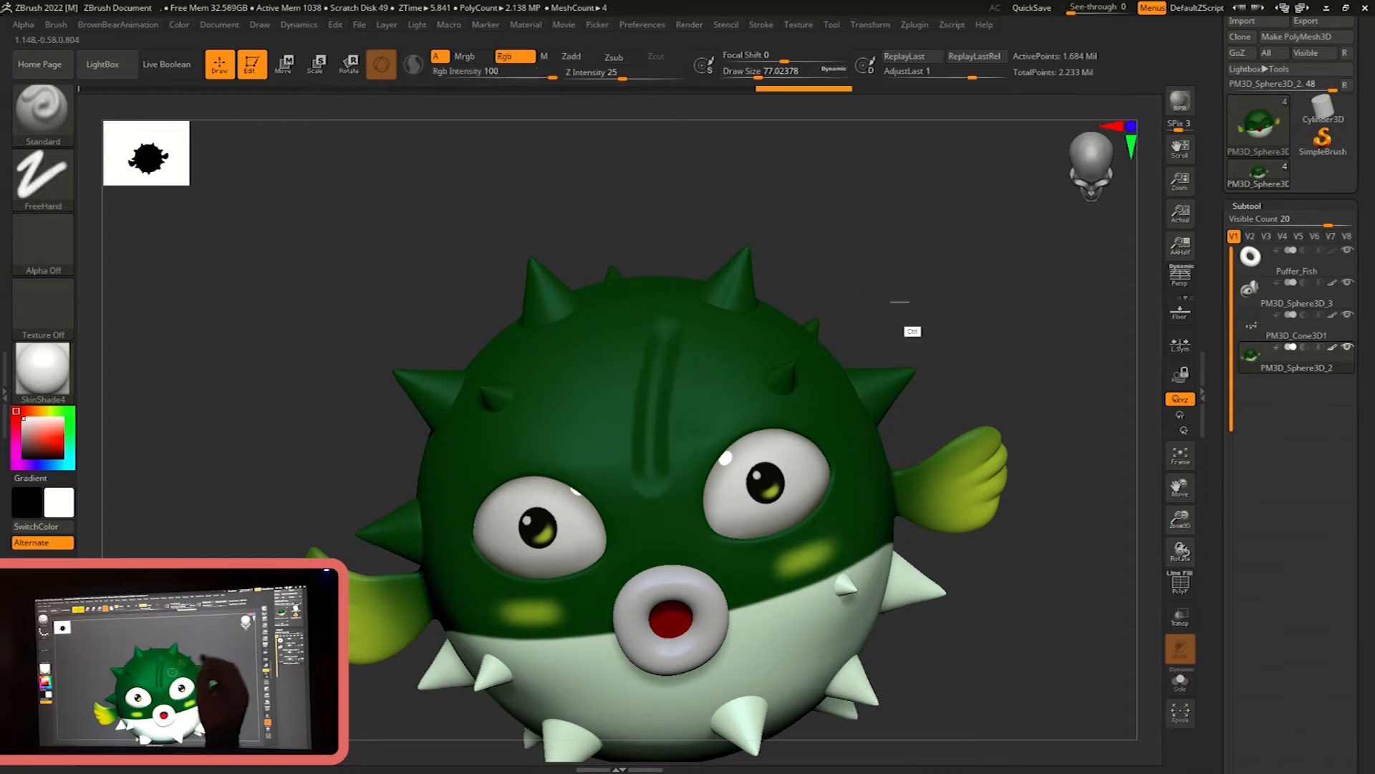
key(ctrl+z)
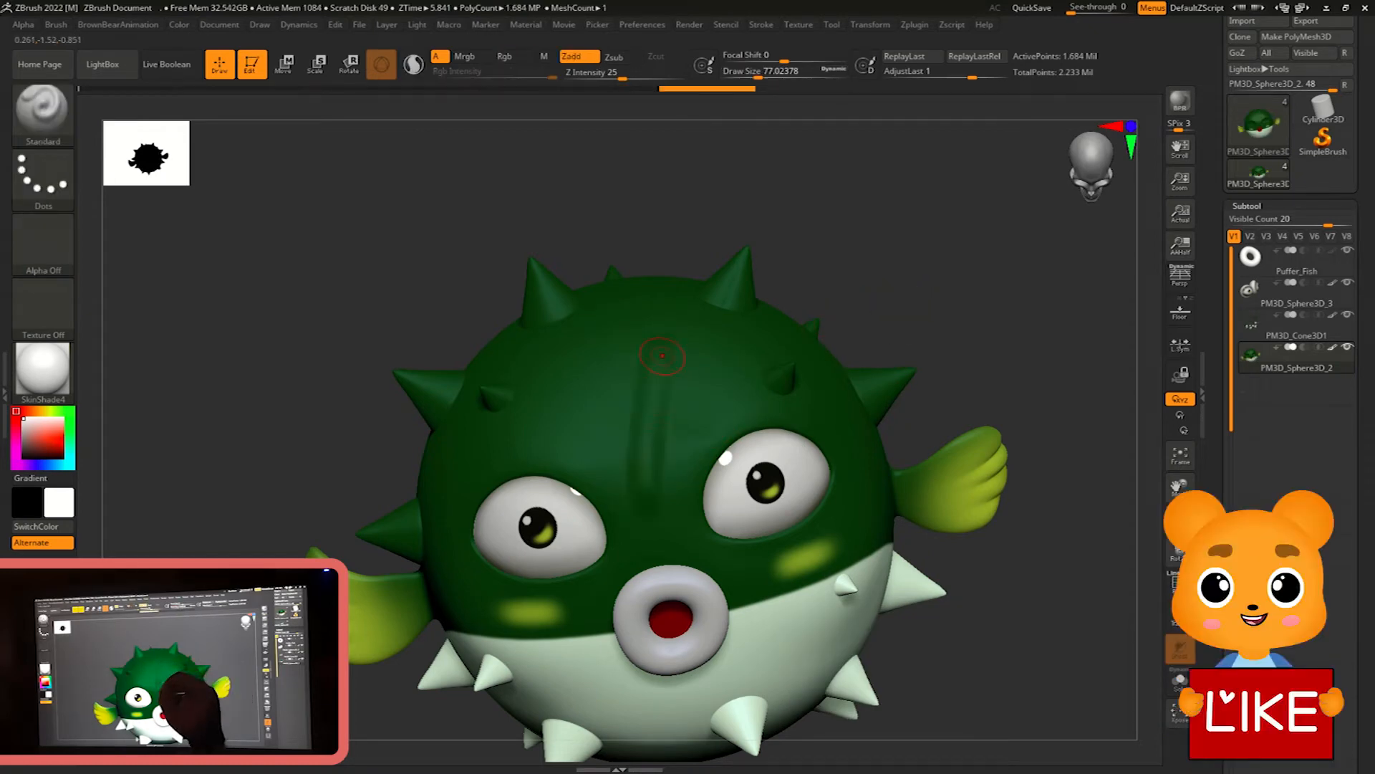
drag(663, 356, 655, 469)
drag(845, 287, 952, 313)
key(ctrl+z)
key(ctrl+z)
key(ctrl+shift+z)
Switch to the ClayBuildup brush and turn off the display of the body's painted colour
mouse_move(960, 401)
mouse_down()
mouse_move(1017, 466)
mouse_move(1024, 444)
mouse_move(998, 513)
mouse_move(988, 466)
mouse_up()
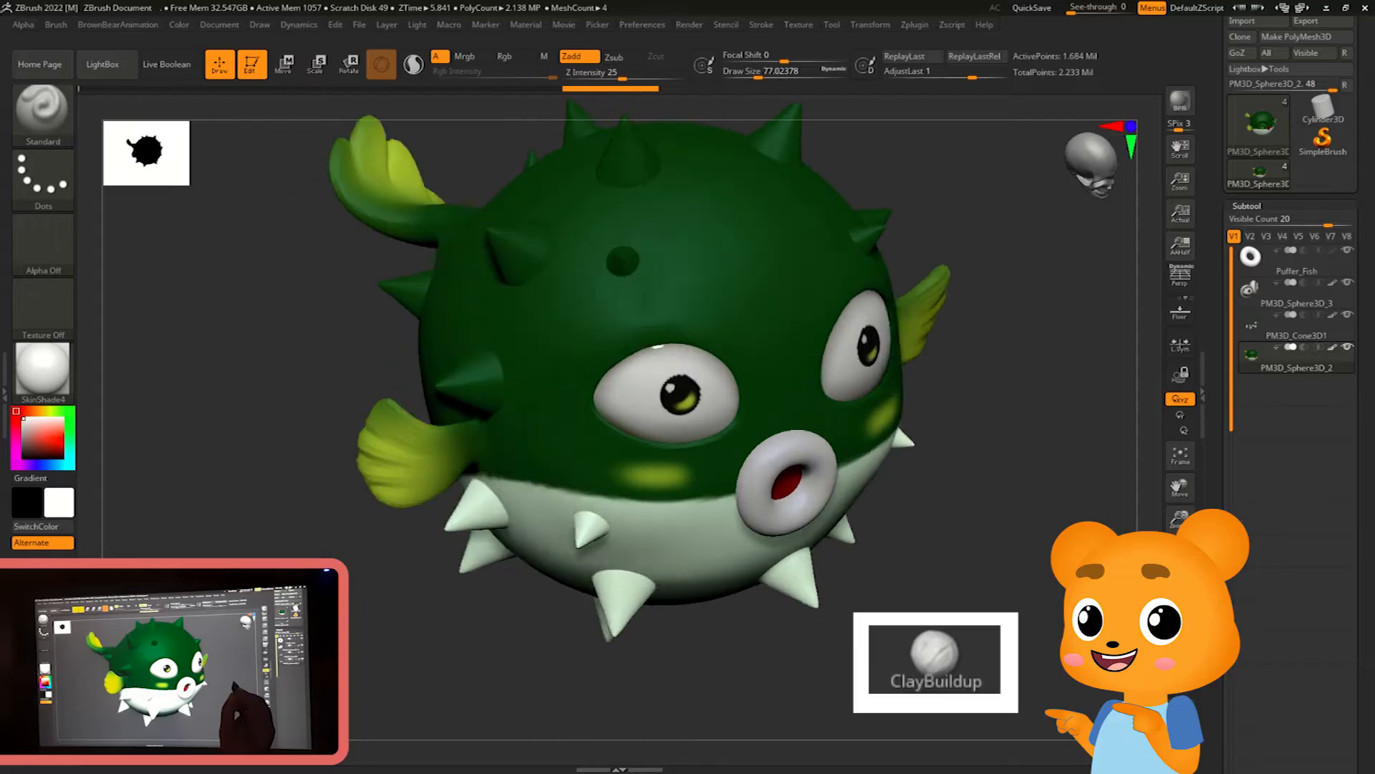
drag(1017, 472, 1064, 466)
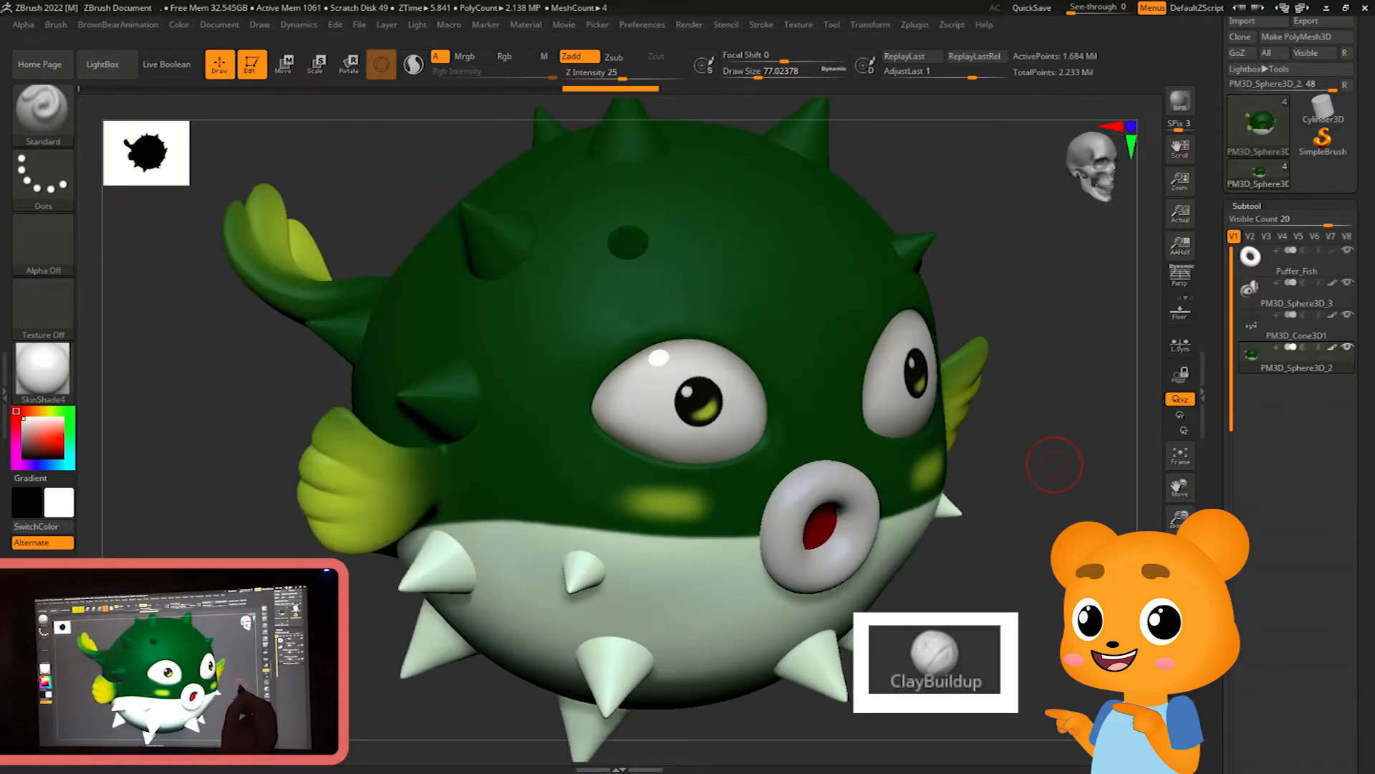
key(b)
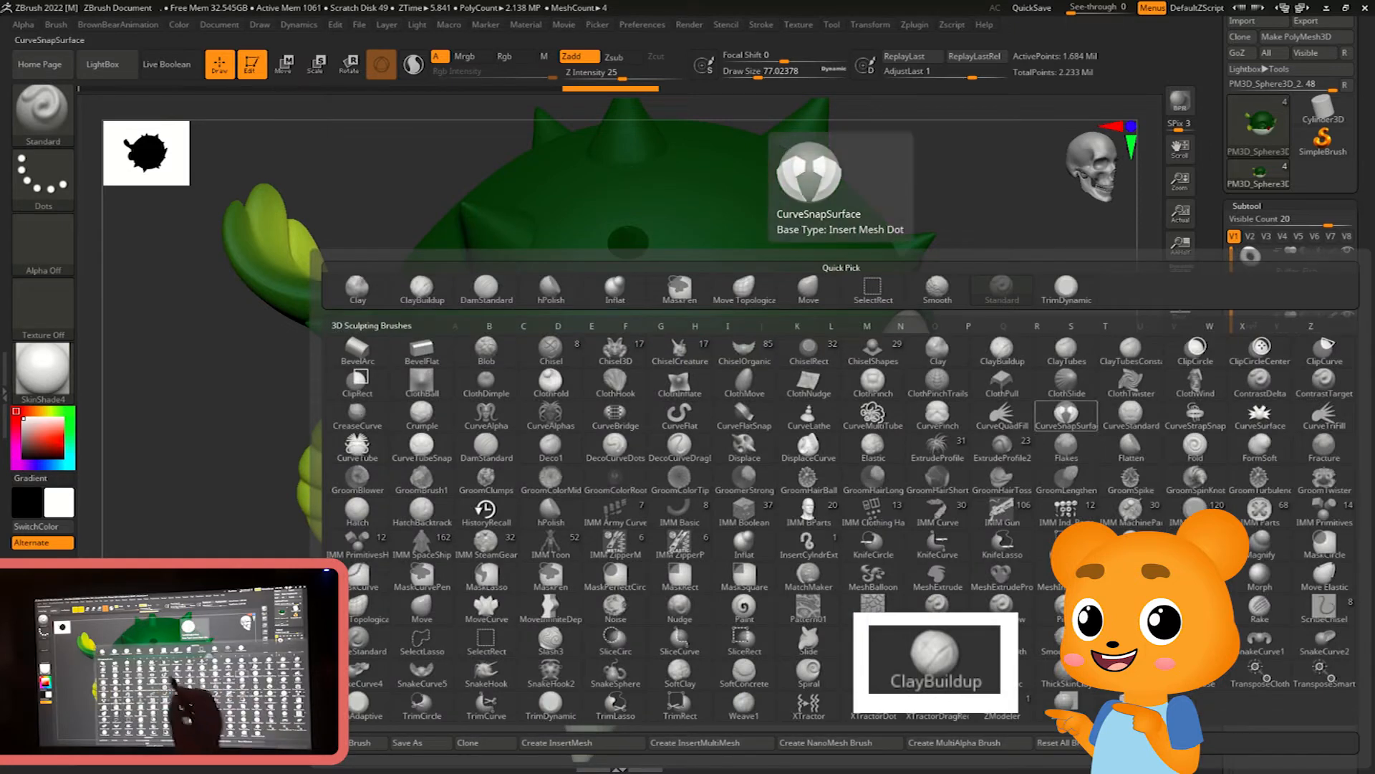
click(421, 290)
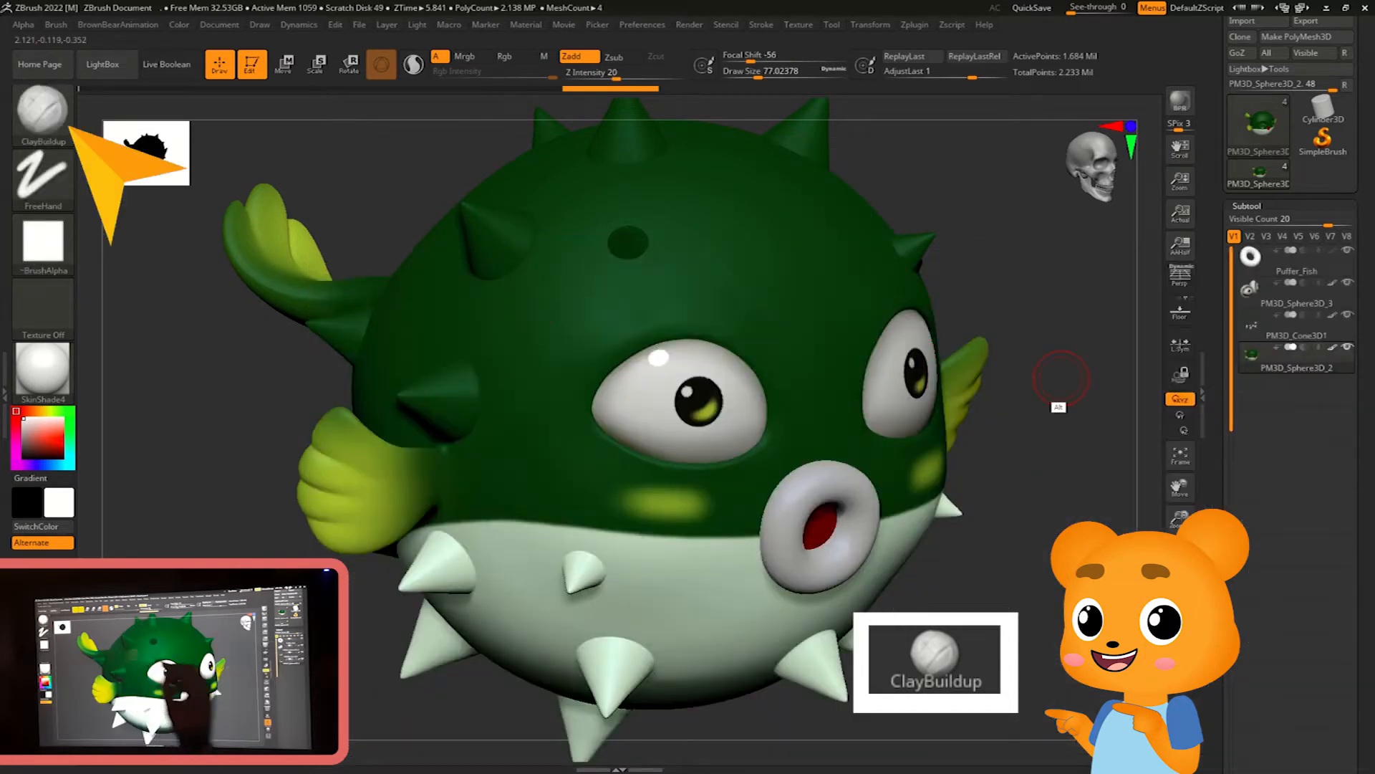
alt+drag(1085, 376, 1049, 430)
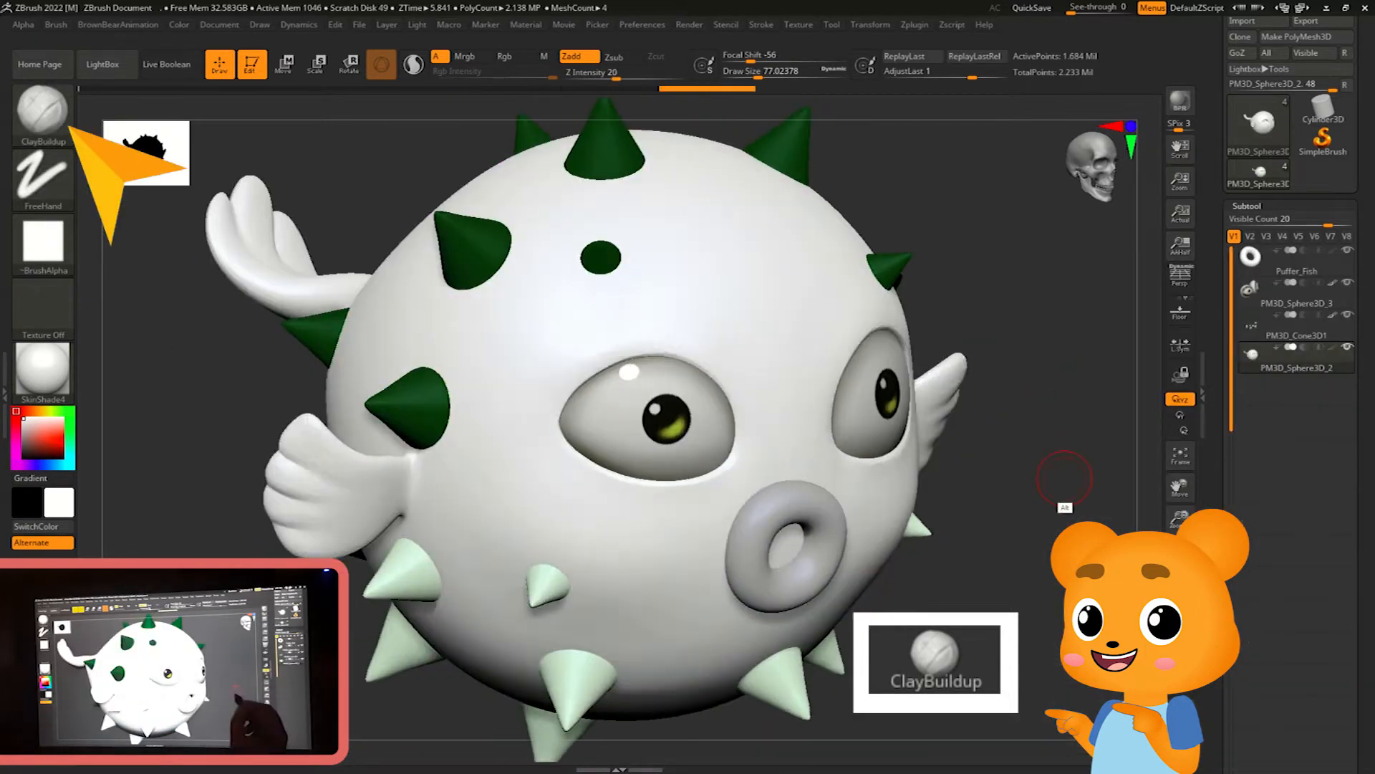
drag(1060, 476, 753, 337)
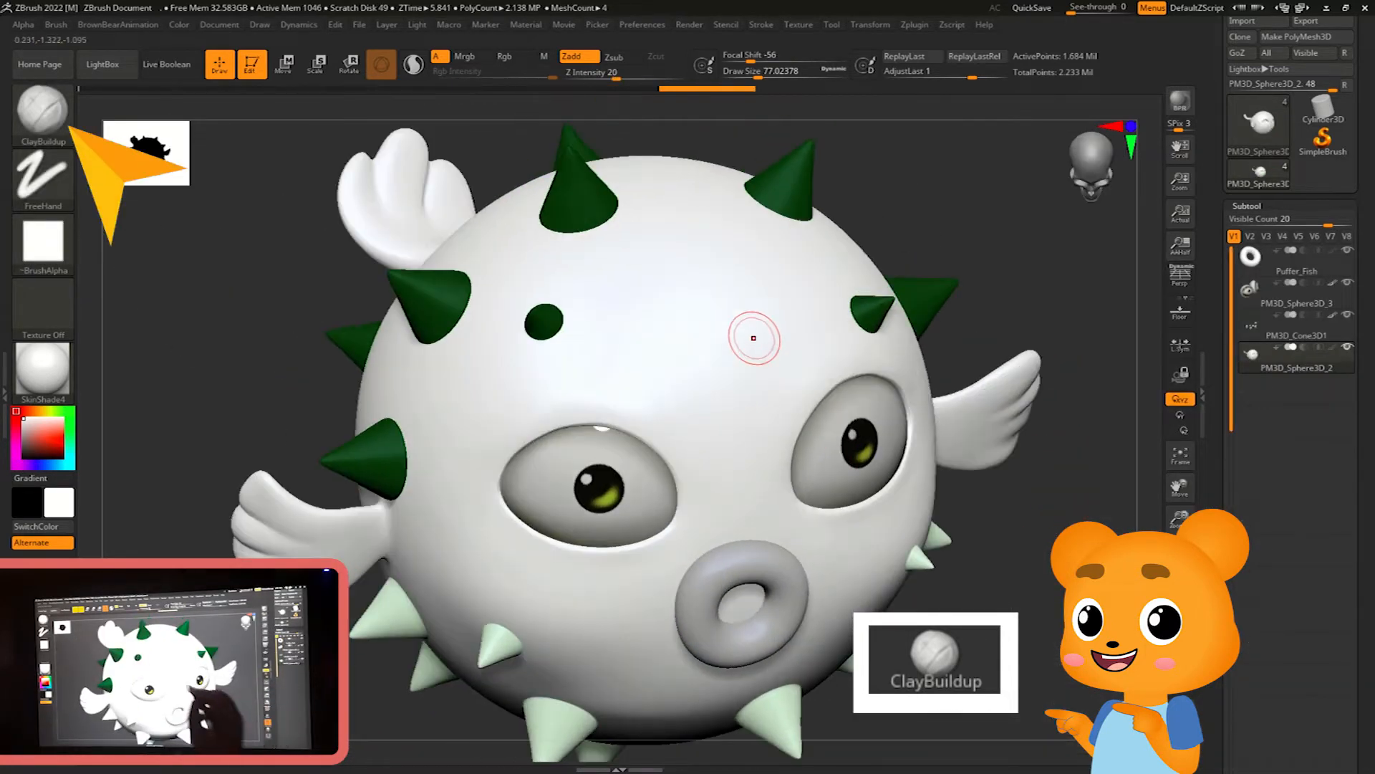
Try building up a ClayBuildup band on the forehead above the eye, smooth it and undo the strokes
shift+drag(738, 421, 752, 450)
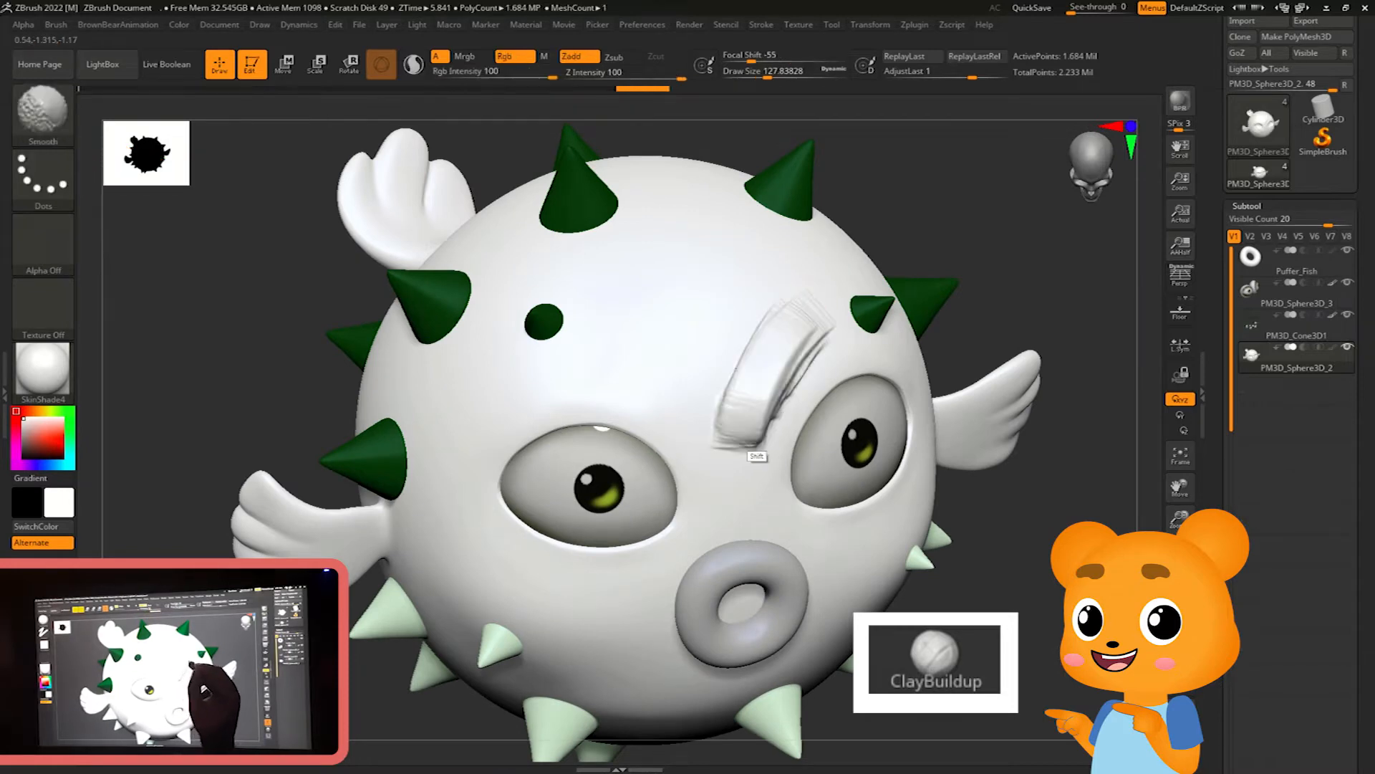
shift+drag(825, 326, 796, 384)
key(ctrl+z)
key(ctrl+z)
key(ctrl+z)
key(ctrl+z)
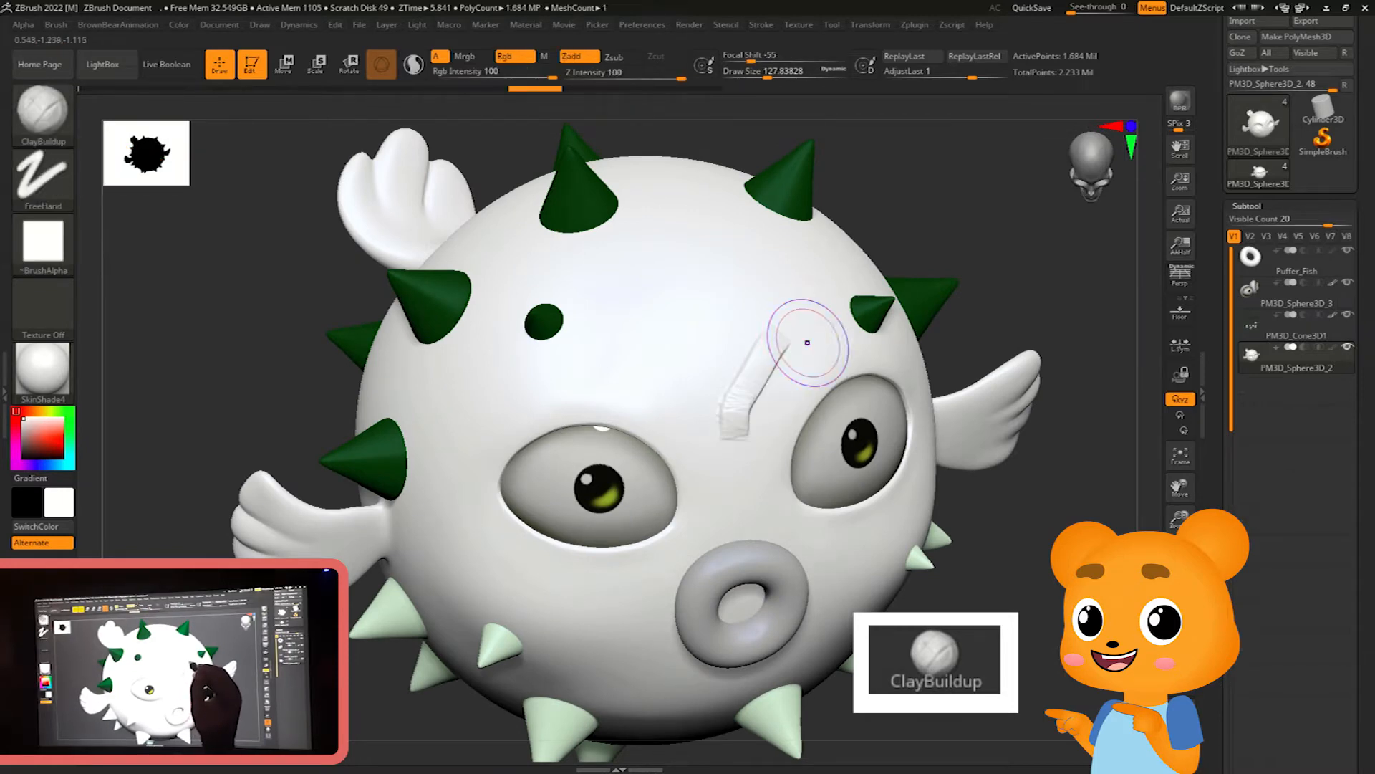
Try carving into a built-up band above the eye with inverted ClayBuildup strokes and undo them
mouse_move(788, 350)
alt+mouse_down()
mouse_move(781, 343)
mouse_move(736, 429)
mouse_move(746, 408)
alt+mouse_up()
mouse_move(817, 309)
alt+mouse_down()
mouse_move(752, 423)
mouse_move(796, 326)
alt+mouse_up()
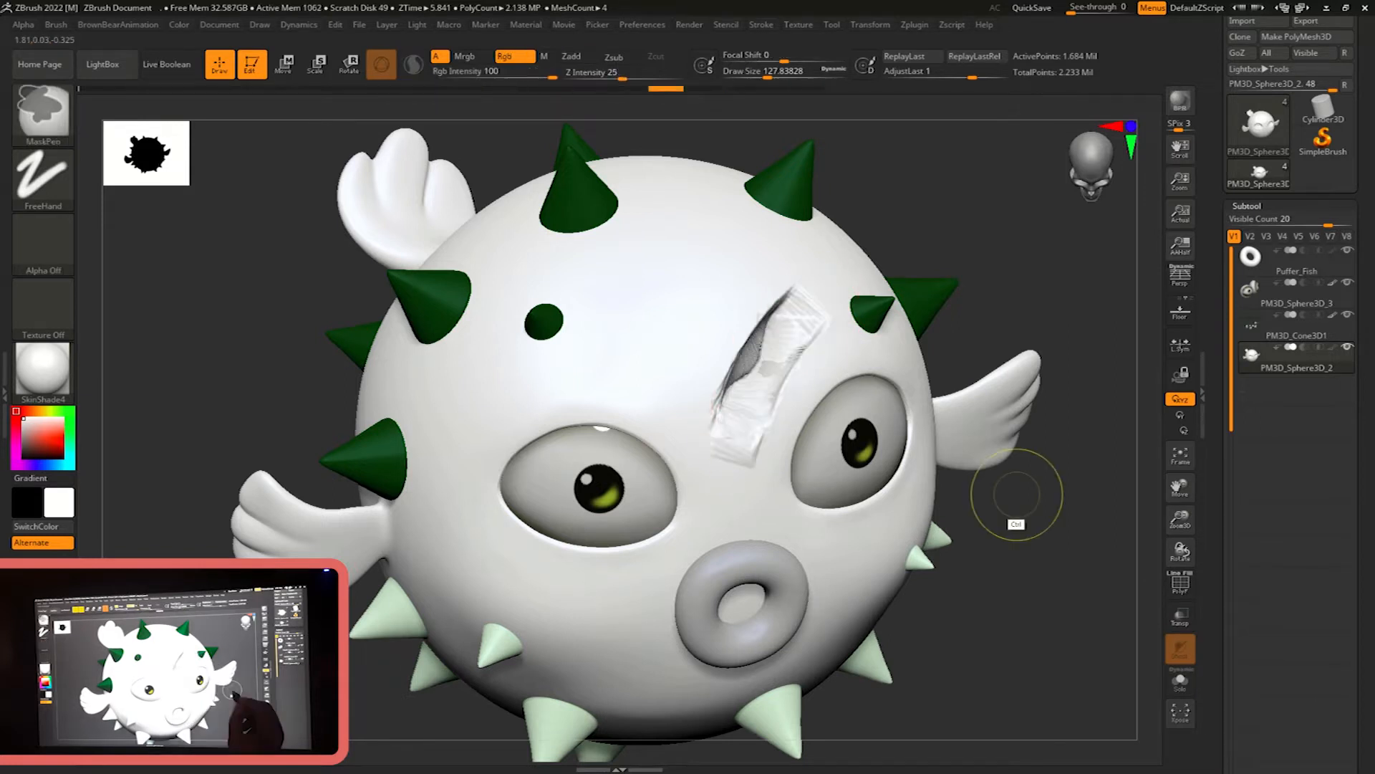
key(ctrl+z)
key(ctrl+z)
key(ctrl+z)
key(ctrl+z)
key(ctrl+z)
key(ctrl+z)
key(ctrl+z)
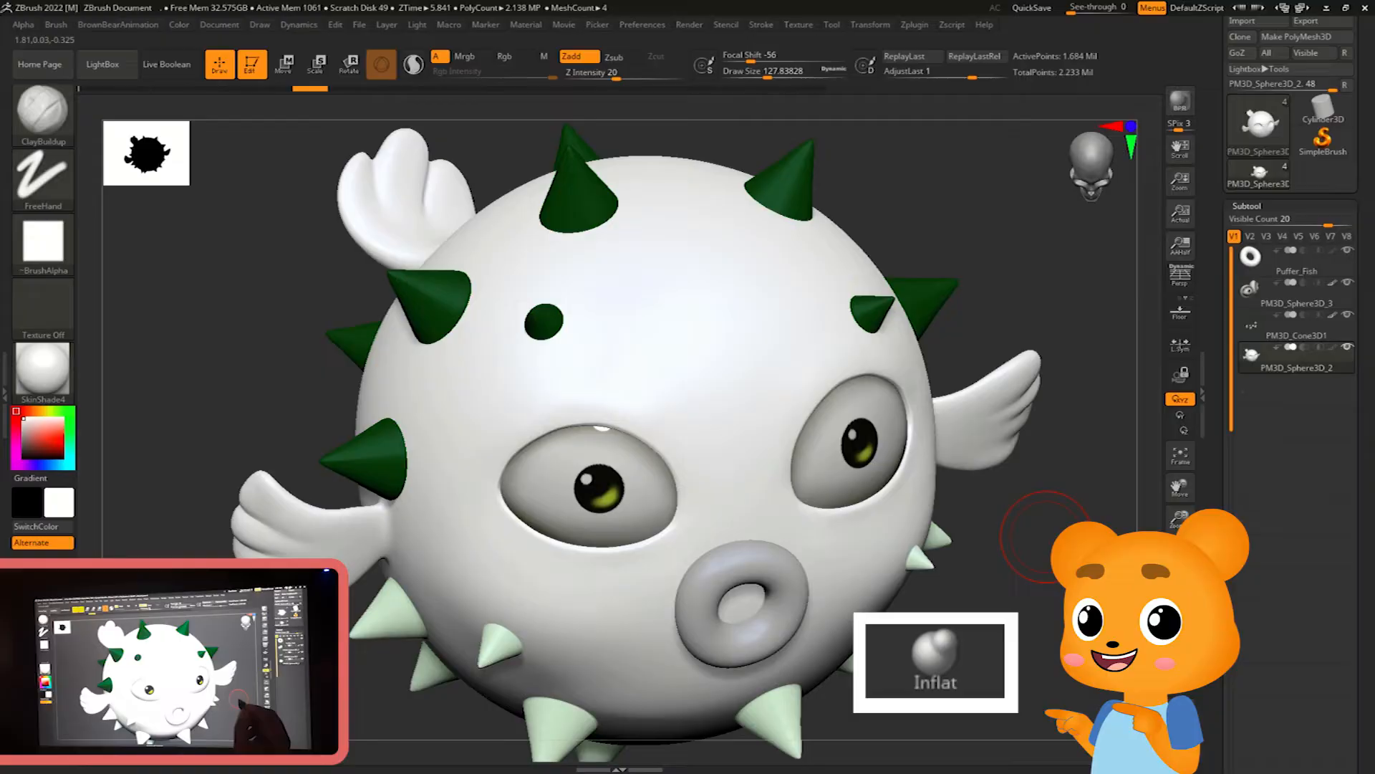
Switch to the Inflat brush and swell the forehead between the eyes at a draw size of about 338
mouse_move(1011, 537)
mouse_down()
mouse_move(1062, 510)
mouse_move(1021, 537)
mouse_move(1085, 530)
mouse_move(1052, 526)
mouse_up()
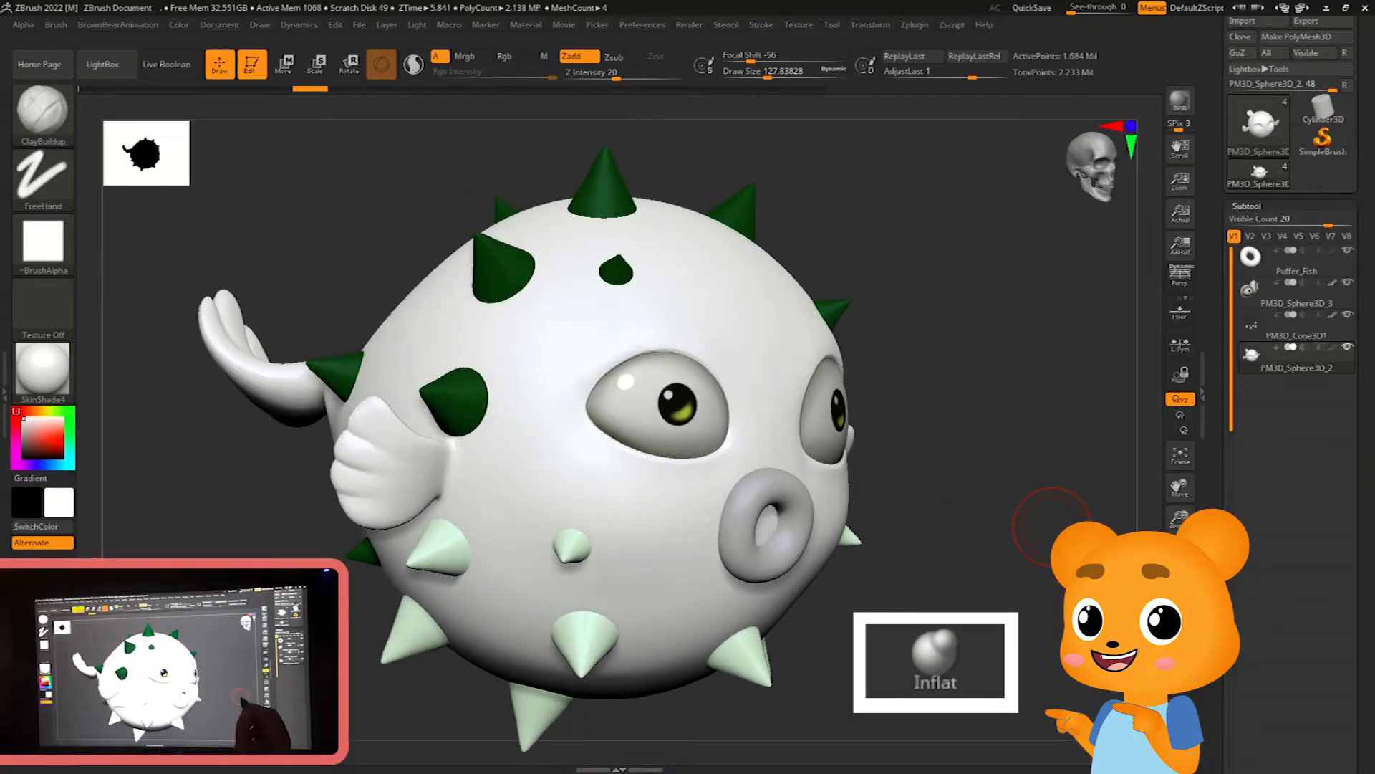
key(b)
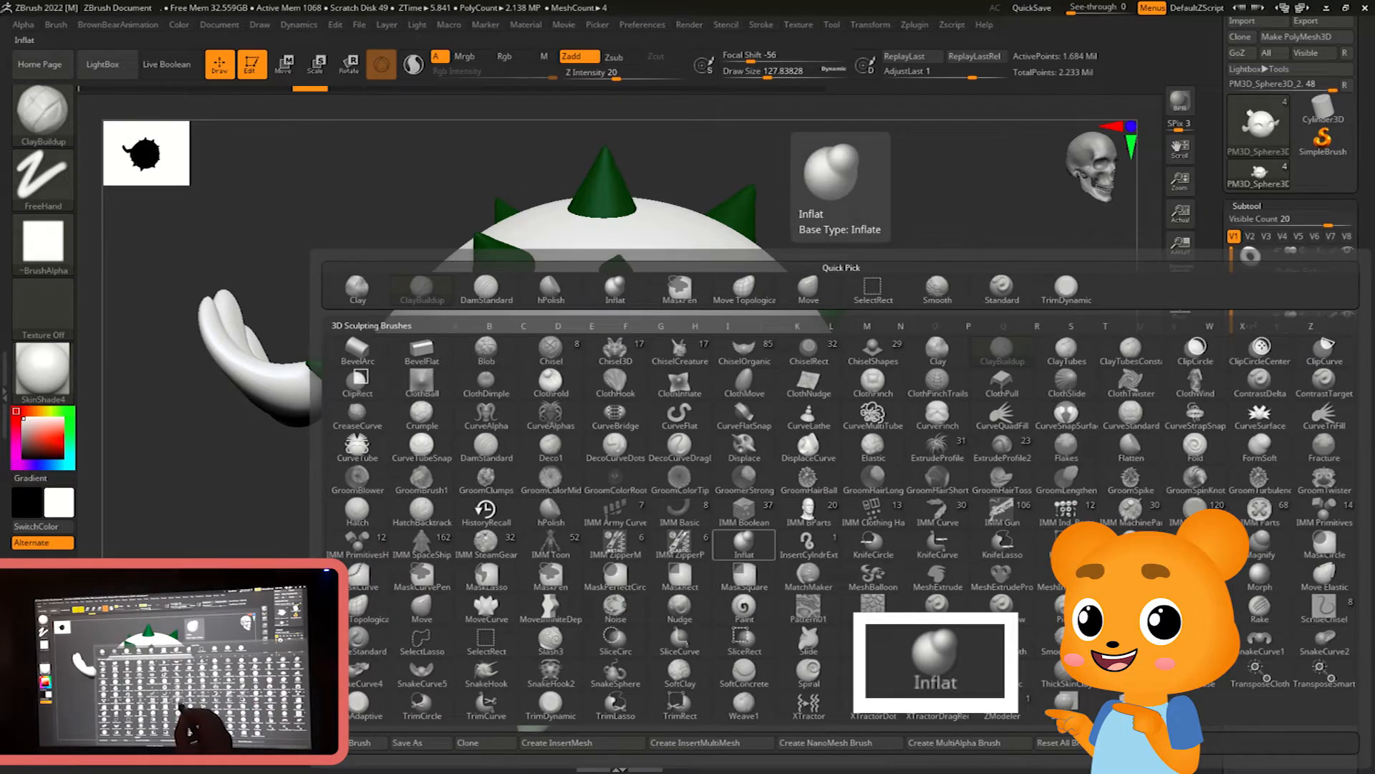
click(744, 545)
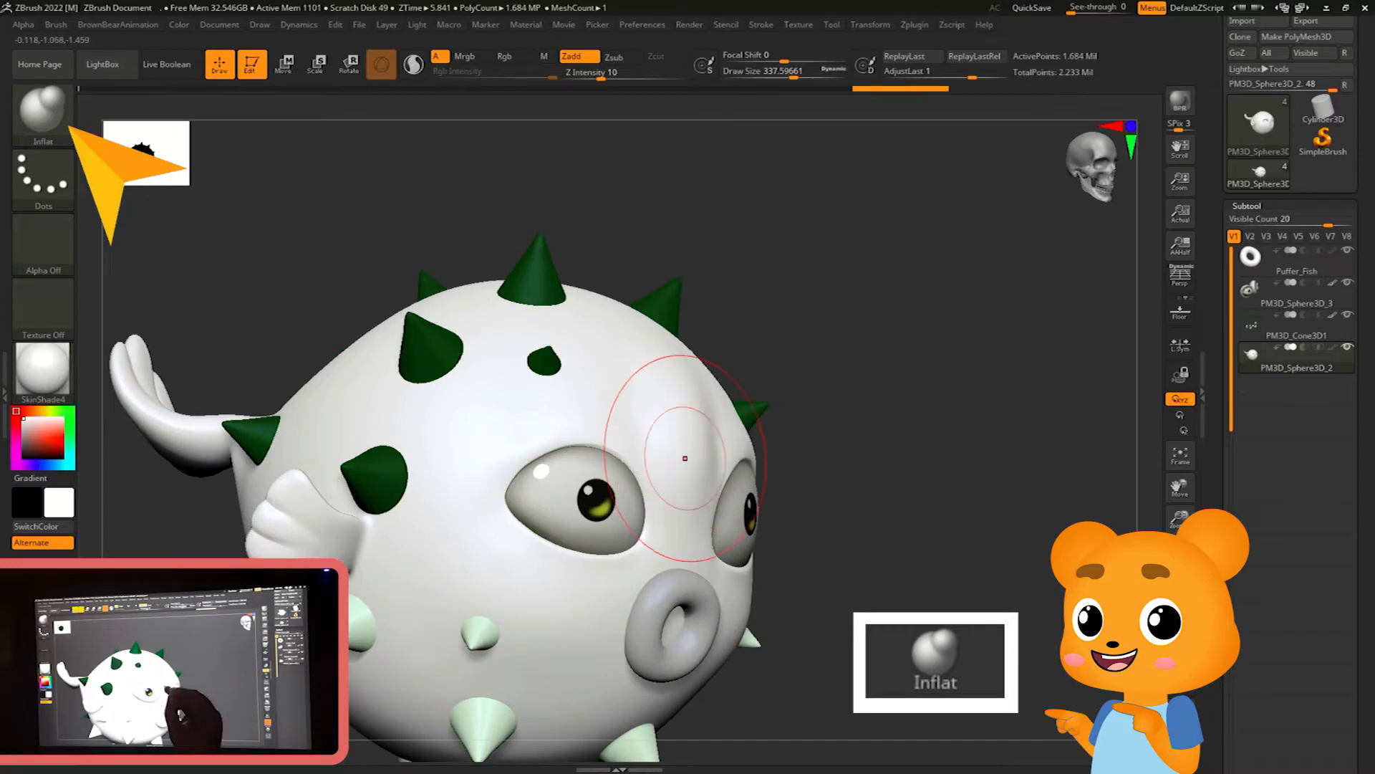
mouse_move(685, 457)
mouse_down()
mouse_move(675, 541)
mouse_move(720, 534)
mouse_up()
drag(799, 512, 863, 529)
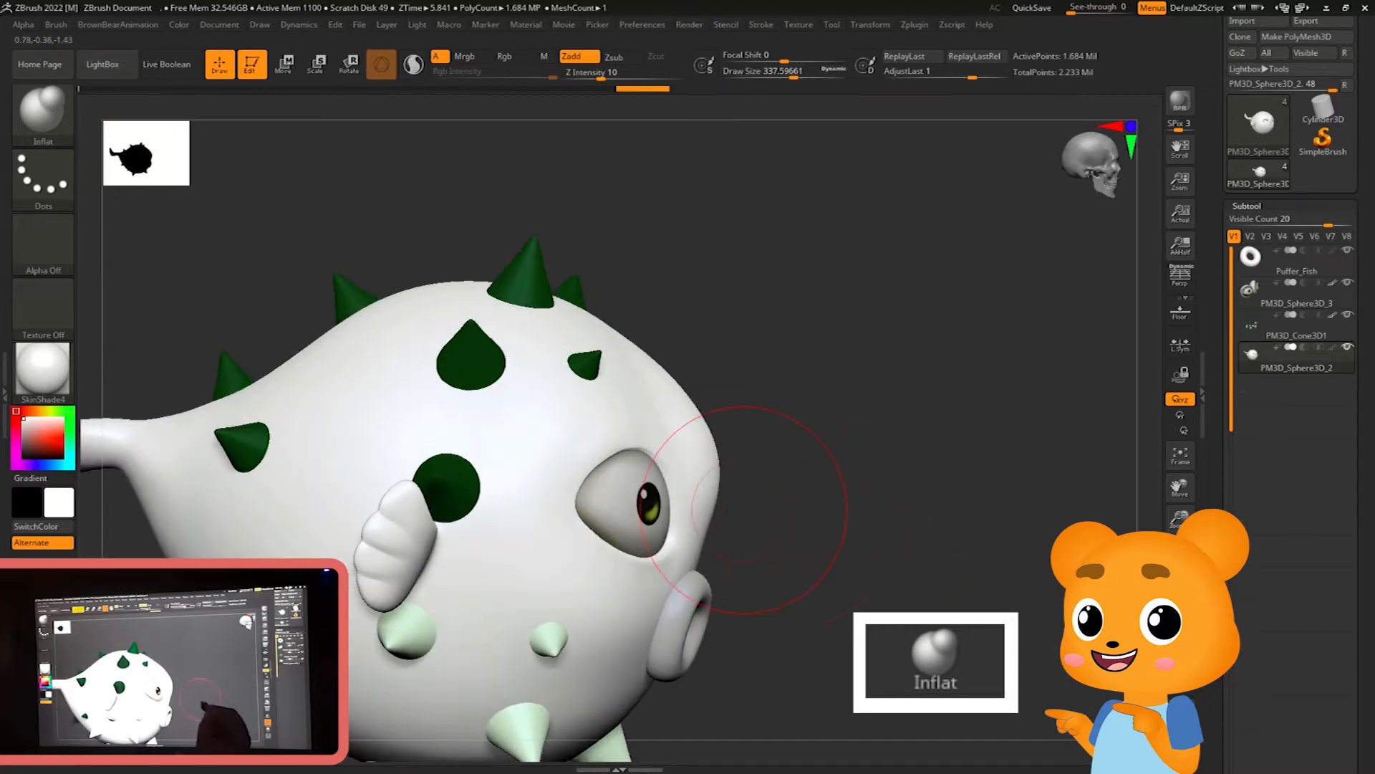
Try swelling the bridge between the eyes and the central forehead with more Inflat strokes
drag(695, 511, 702, 494)
drag(863, 460, 795, 453)
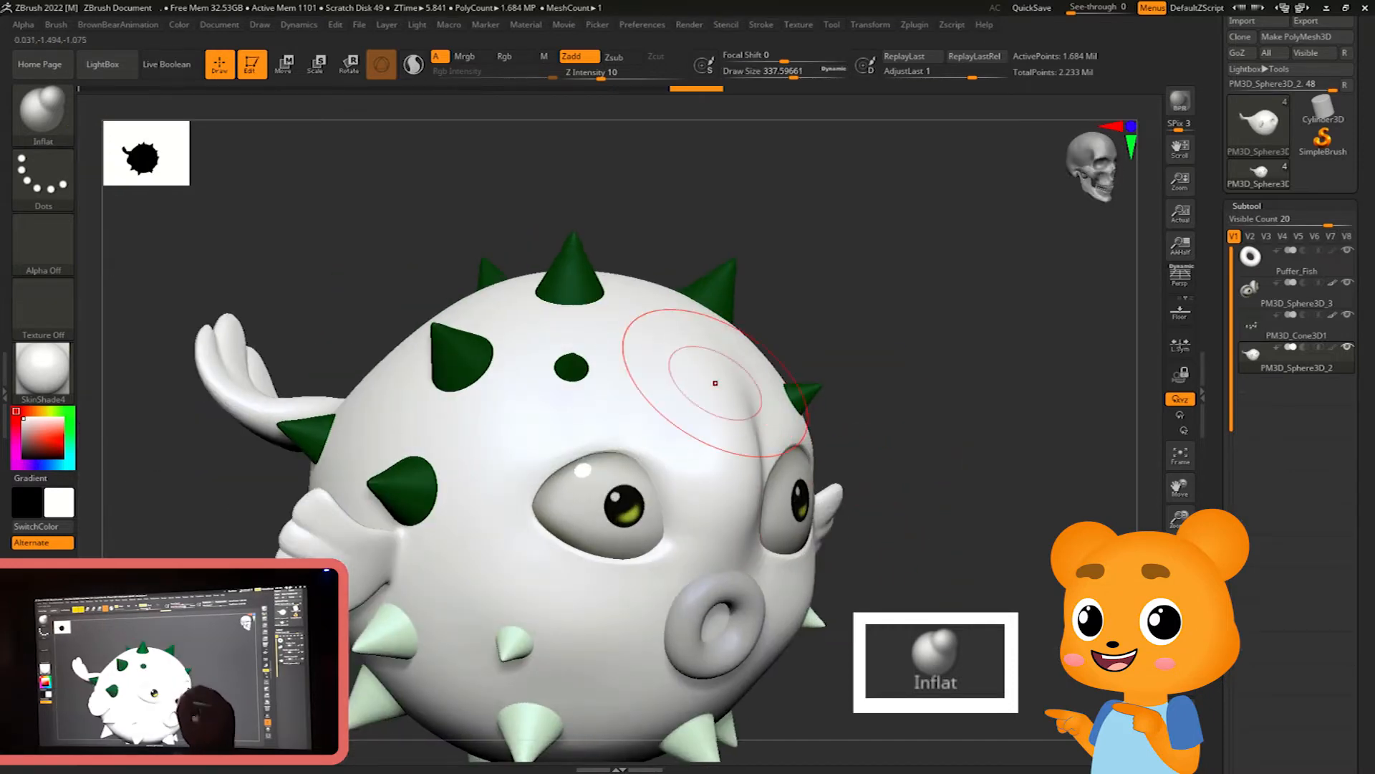
drag(946, 506, 859, 495)
drag(788, 424, 762, 509)
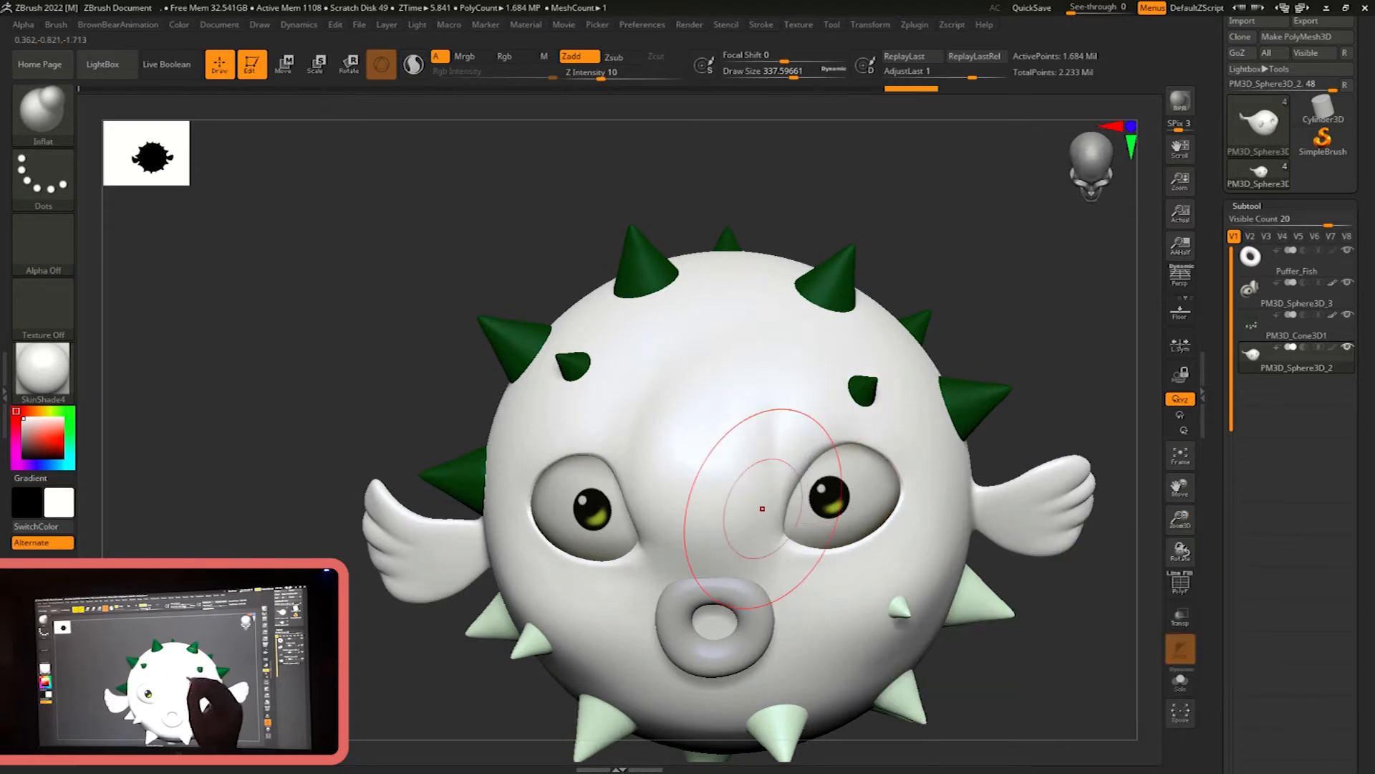
drag(725, 387, 702, 457)
drag(1025, 430, 1128, 430)
Undo the Inflat strokes on the forehead and between the eyes
key(ctrl+z)
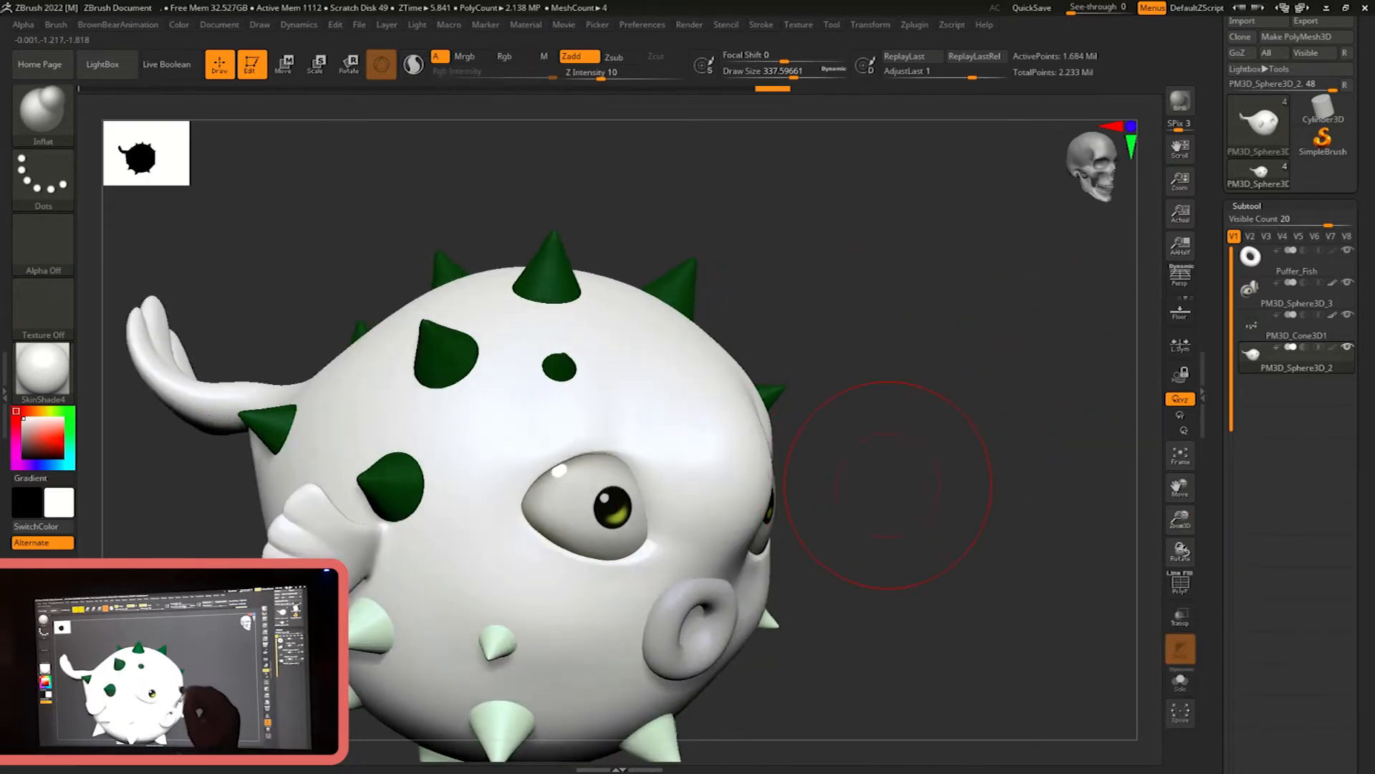
key(ctrl+z)
key(ctrl+z)
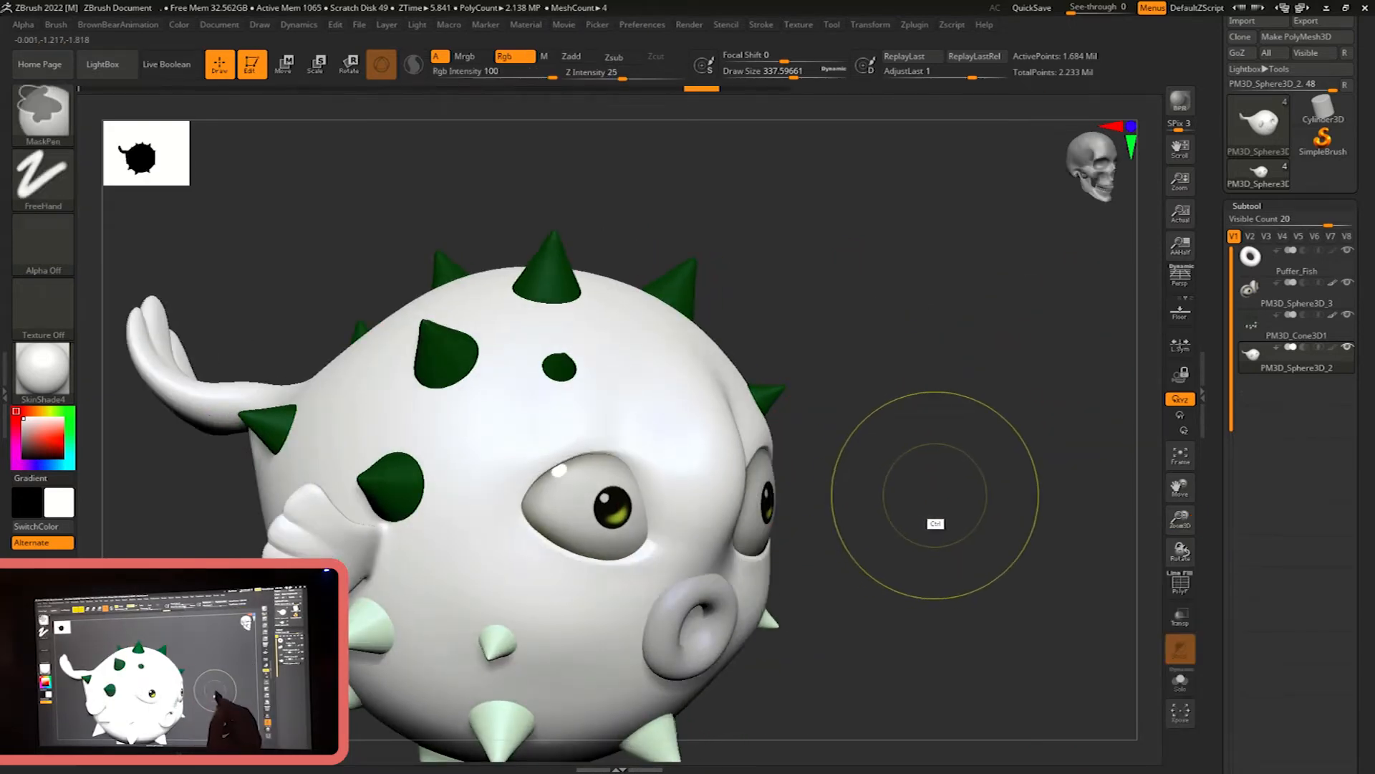
key(ctrl+z)
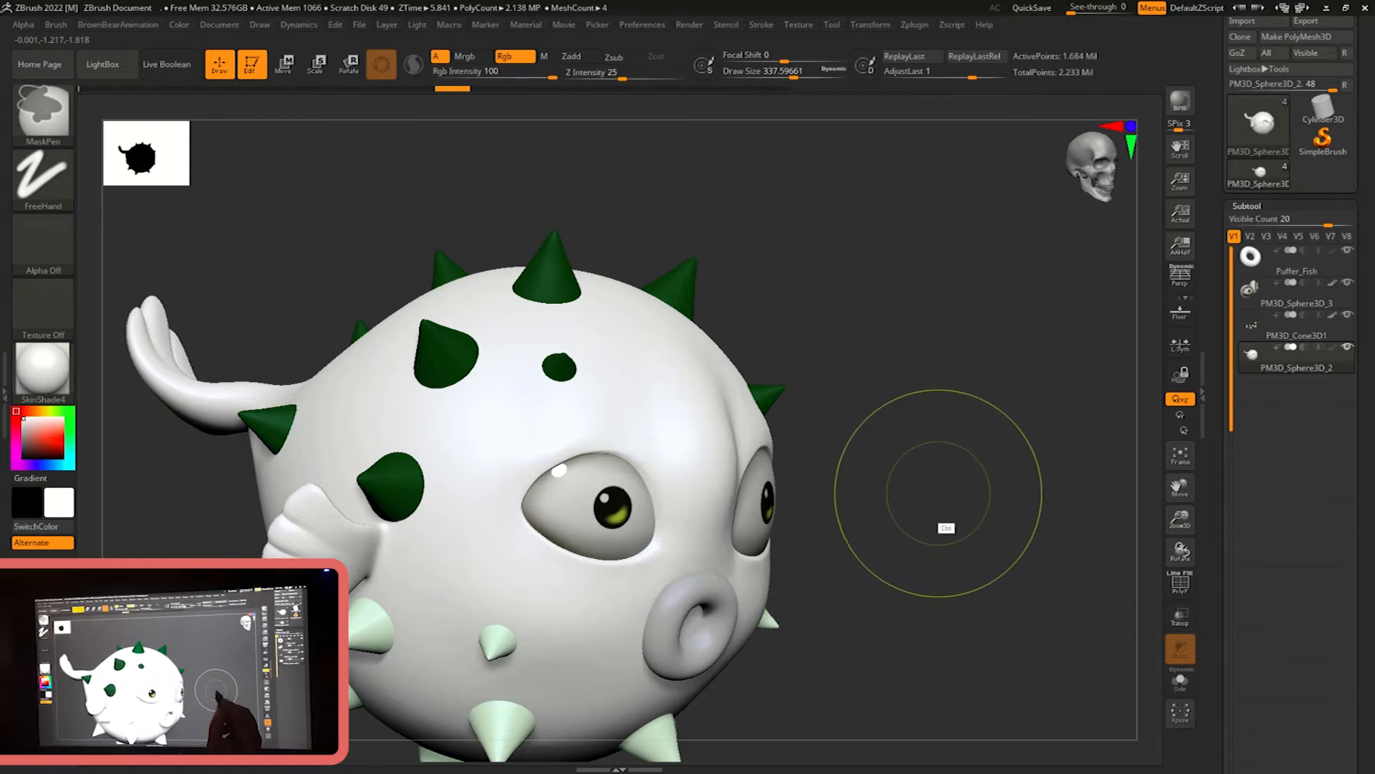
key(ctrl+z)
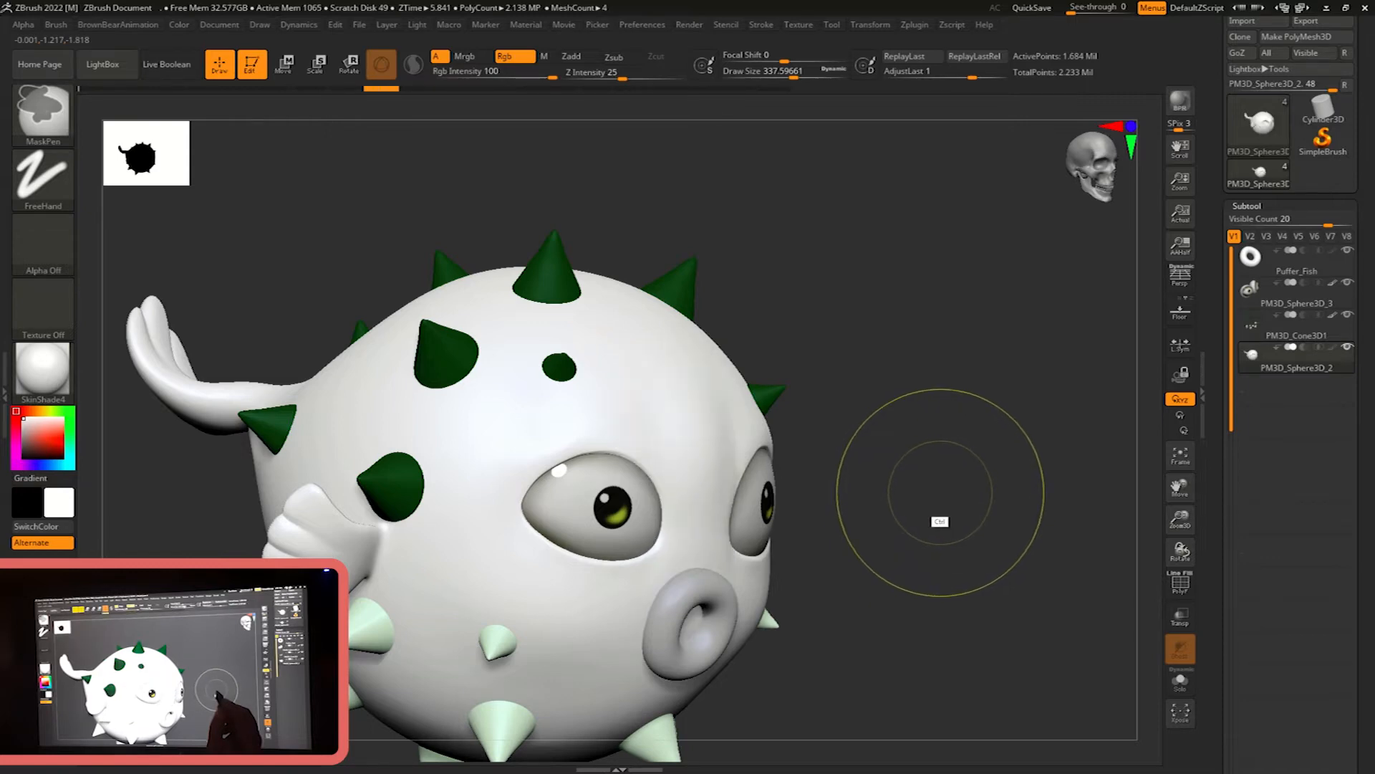
key(ctrl+z)
key(ctrl+z)
Switch to the TrimDynamic brush and set the draw size to about 351
mouse_move(940, 493)
mouse_down()
mouse_move(1000, 494)
mouse_move(942, 522)
mouse_move(970, 492)
mouse_move(955, 505)
mouse_move(997, 498)
mouse_move(1000, 513)
mouse_move(1003, 494)
mouse_move(1008, 532)
mouse_move(1001, 508)
mouse_move(982, 508)
mouse_move(1016, 510)
mouse_move(1013, 497)
mouse_move(993, 512)
mouse_move(1016, 491)
mouse_move(1004, 502)
mouse_up()
key(s)
key(s)
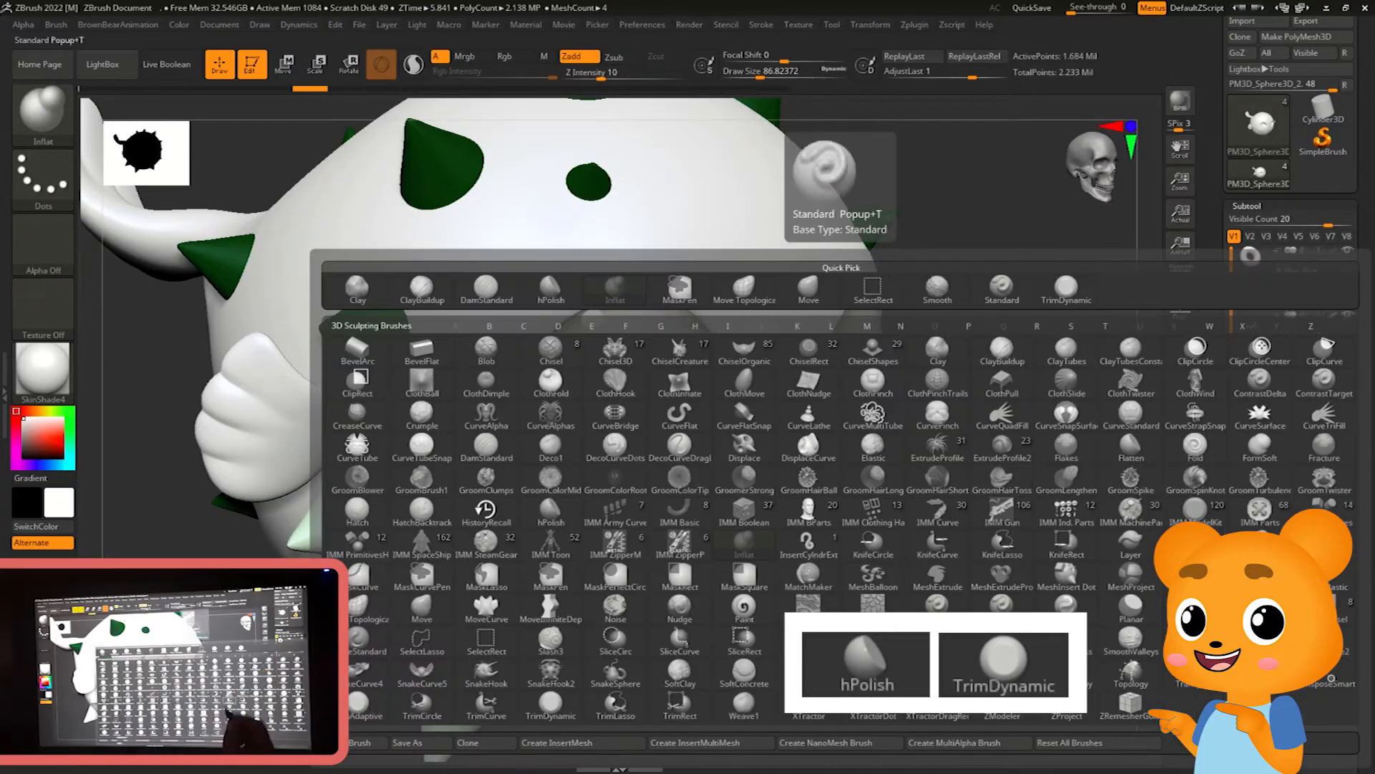
key(t)
key(d)
key(s)
mouse_move(985, 556)
mouse_down()
mouse_move(1000, 556)
mouse_move(981, 584)
mouse_up()
mouse_move(1061, 537)
mouse_down()
mouse_move(999, 566)
mouse_move(1017, 562)
mouse_up()
key(s)
Flatten the forehead above the eyes with TrimDynamic strokes
mouse_move(916, 344)
mouse_down()
mouse_move(1010, 422)
mouse_move(970, 451)
mouse_move(956, 498)
mouse_up()
drag(659, 408, 620, 325)
drag(723, 423, 890, 461)
Switch to the hPolish brush, try flattening the forehead above the eyes and undo the last strokes
key(b)
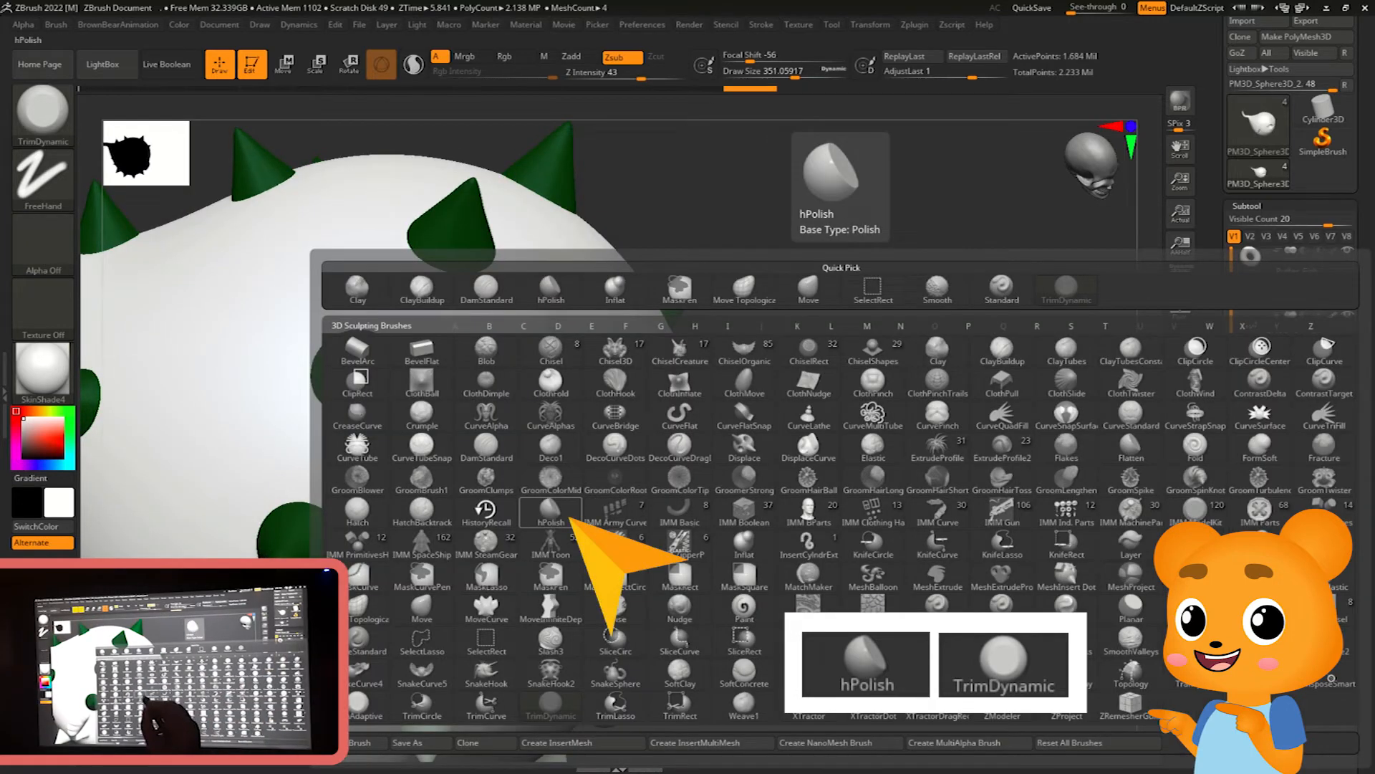
click(555, 512)
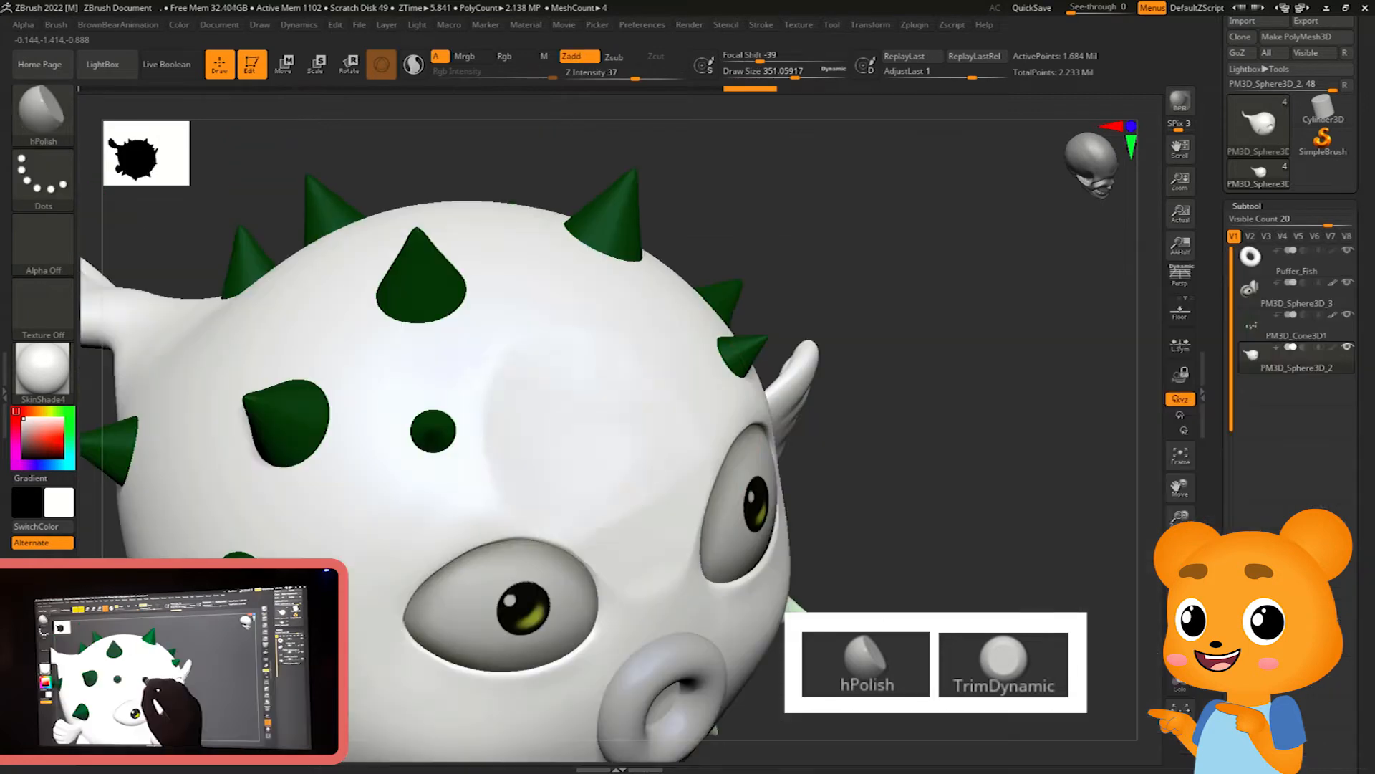
drag(641, 430, 640, 477)
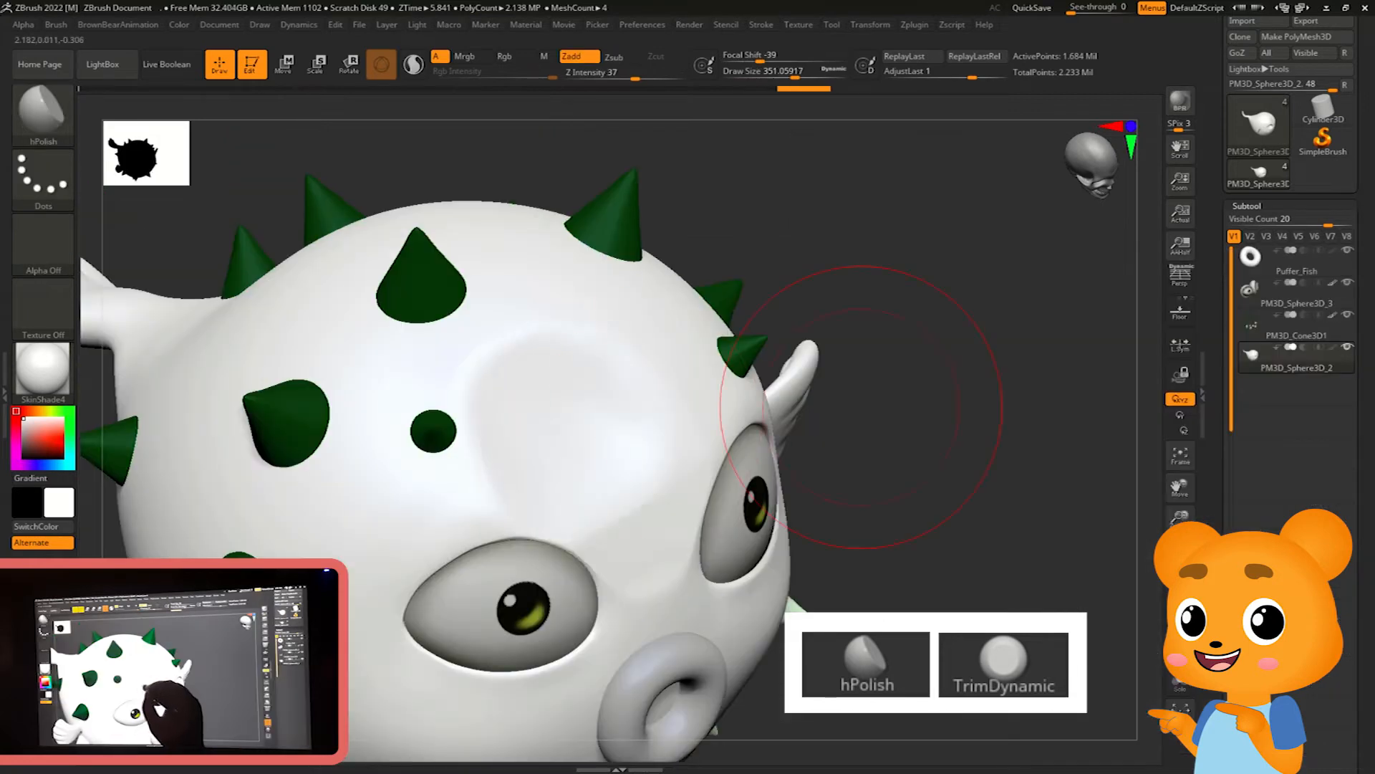
drag(861, 405, 992, 409)
mouse_move(494, 433)
mouse_down()
mouse_move(455, 494)
mouse_move(485, 535)
mouse_up()
mouse_move(1003, 423)
mouse_down()
mouse_move(888, 434)
mouse_move(762, 473)
mouse_up()
key(ctrl+z)
key(ctrl+z)
Set the draw size to about 108 and smooth the edge of the flattened forehead area near the eye
mouse_move(1031, 464)
mouse_down()
mouse_move(1037, 434)
mouse_move(1009, 490)
mouse_move(1005, 466)
mouse_move(1030, 437)
mouse_move(1012, 441)
mouse_up()
key(s)
key(s)
mouse_move(995, 494)
alt+mouse_down()
mouse_move(986, 509)
mouse_move(979, 490)
alt+mouse_up()
alt+drag(978, 490, 982, 513)
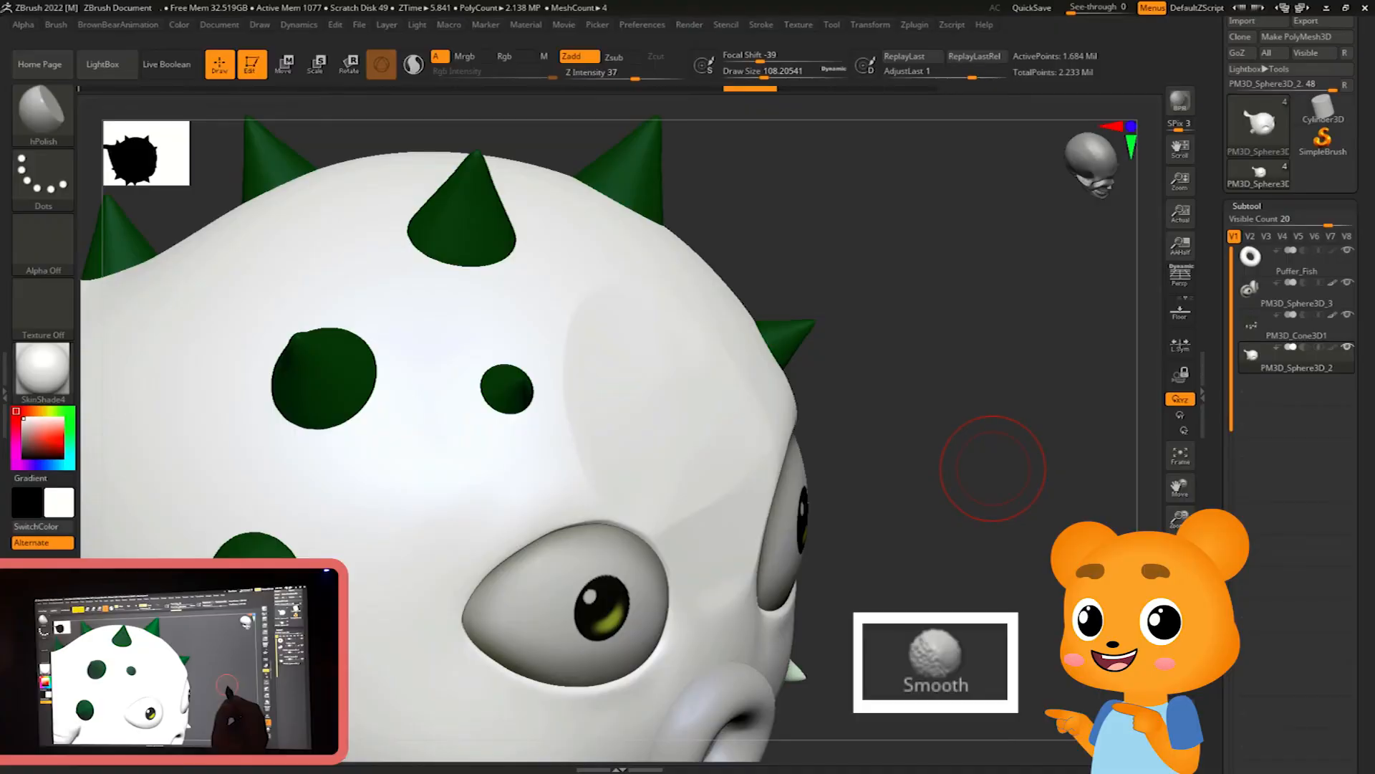
key(shift)
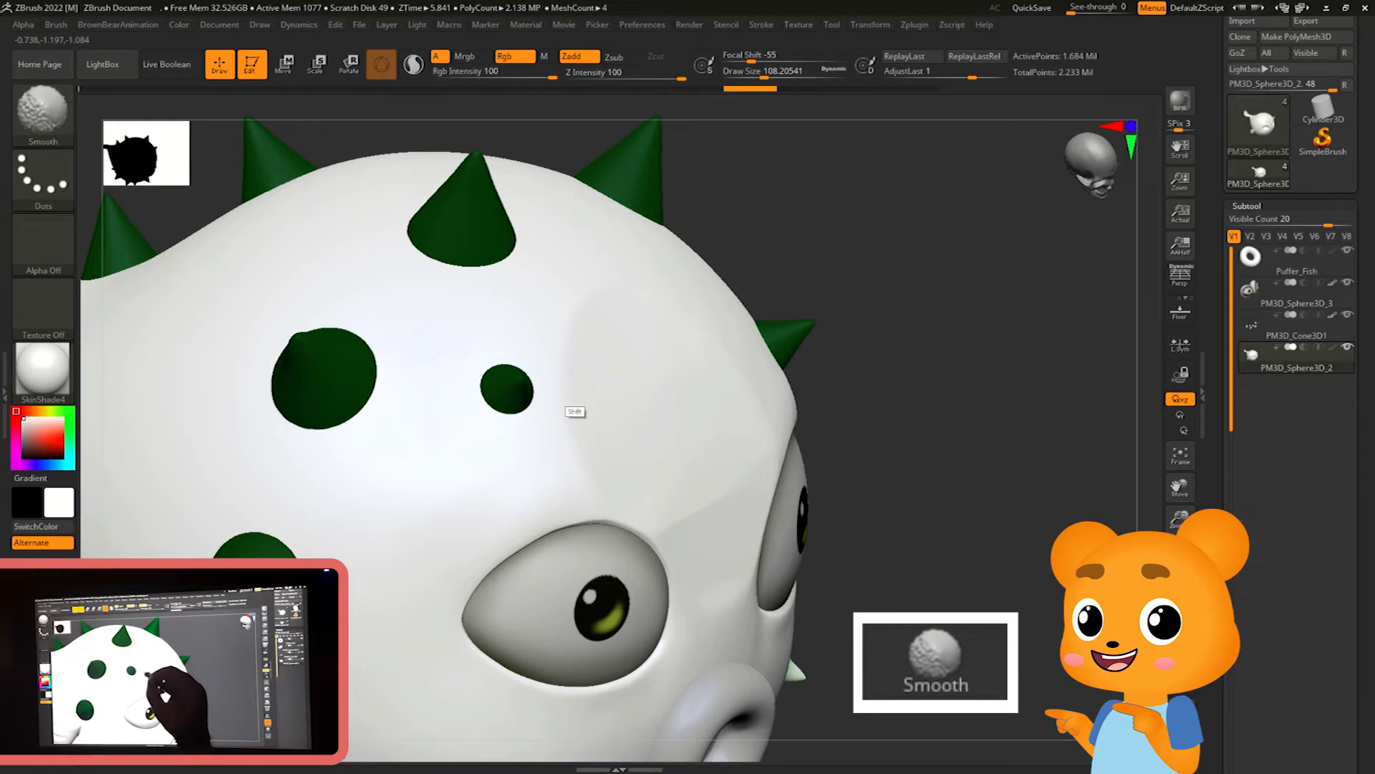
drag(817, 501, 874, 454)
drag(620, 516, 631, 473)
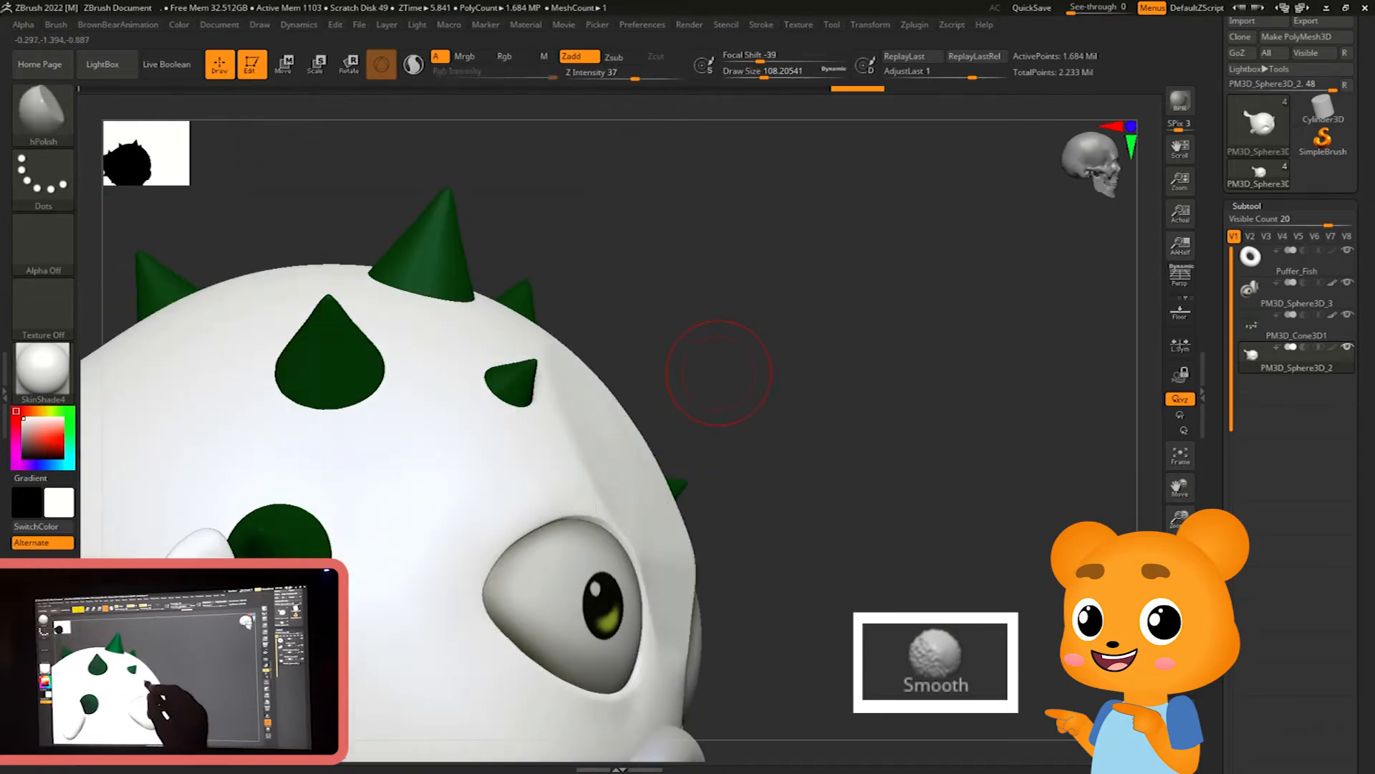
Raise the draw size to about 167 and soften the edges of the flattened forehead area with Smooth
drag(718, 375, 623, 387)
mouse_move(917, 512)
mouse_down()
mouse_move(978, 516)
mouse_move(989, 531)
mouse_move(924, 554)
mouse_up()
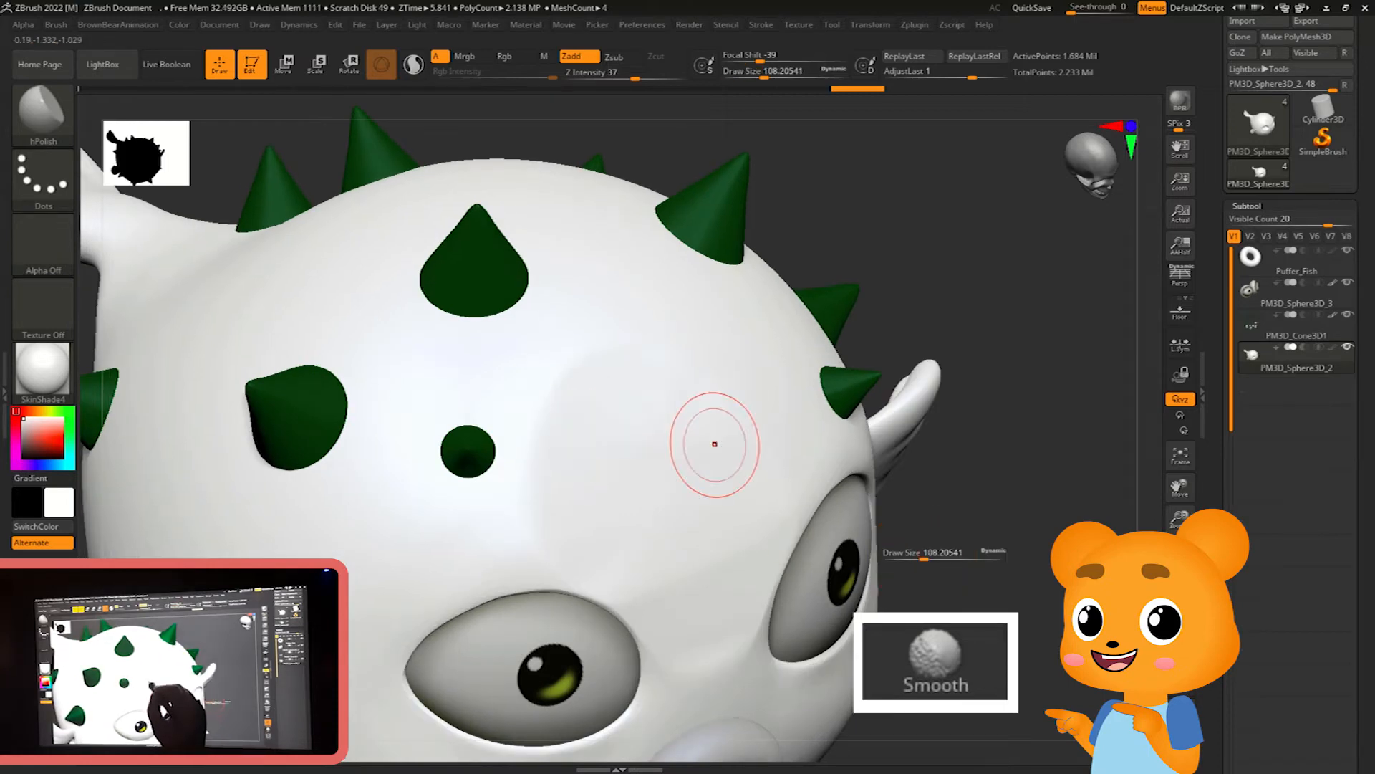
drag(926, 555, 952, 553)
key(s)
key(shift)
shift+drag(567, 367, 573, 429)
mouse_move(924, 502)
mouse_down()
mouse_move(938, 480)
mouse_move(921, 476)
mouse_up()
shift+drag(743, 475, 667, 469)
mouse_move(941, 516)
mouse_down()
mouse_move(1003, 495)
mouse_move(949, 496)
mouse_up()
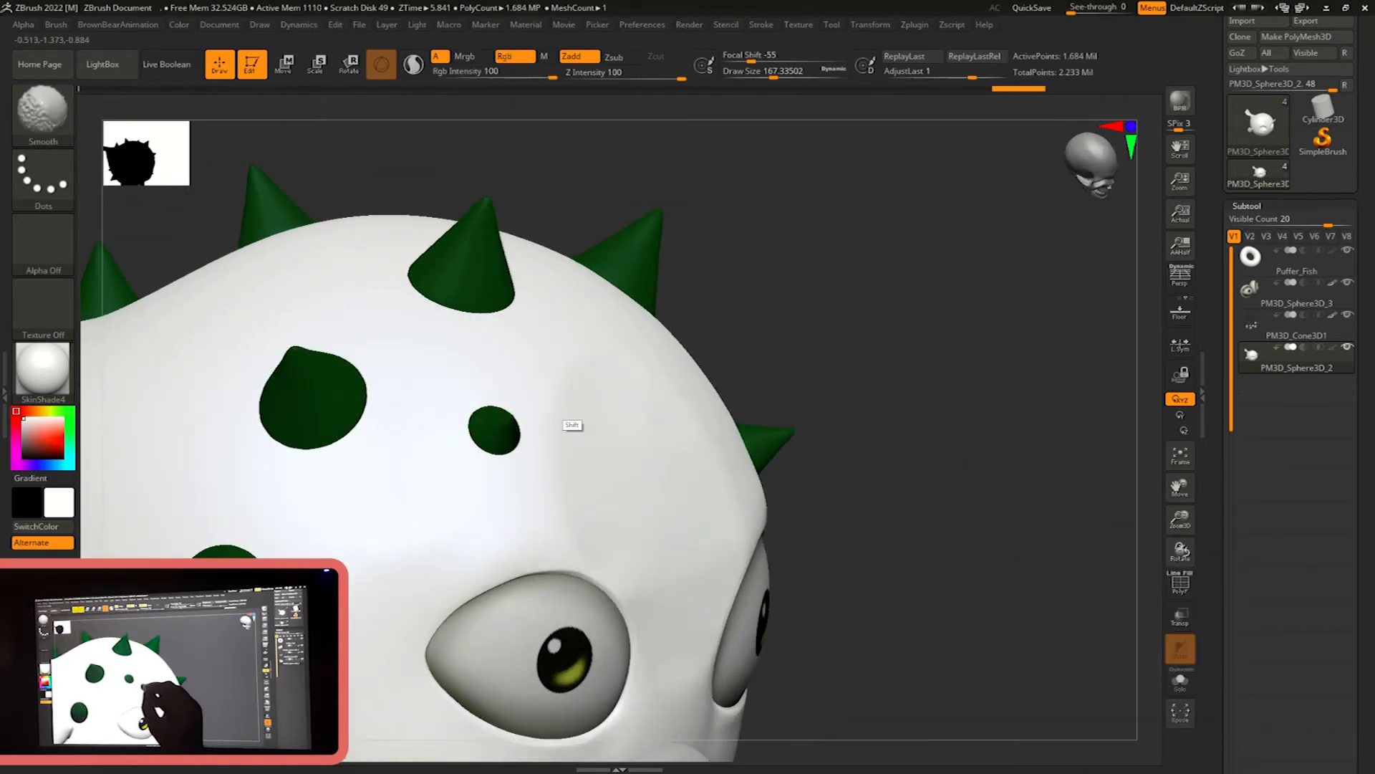
shift+drag(546, 422, 560, 504)
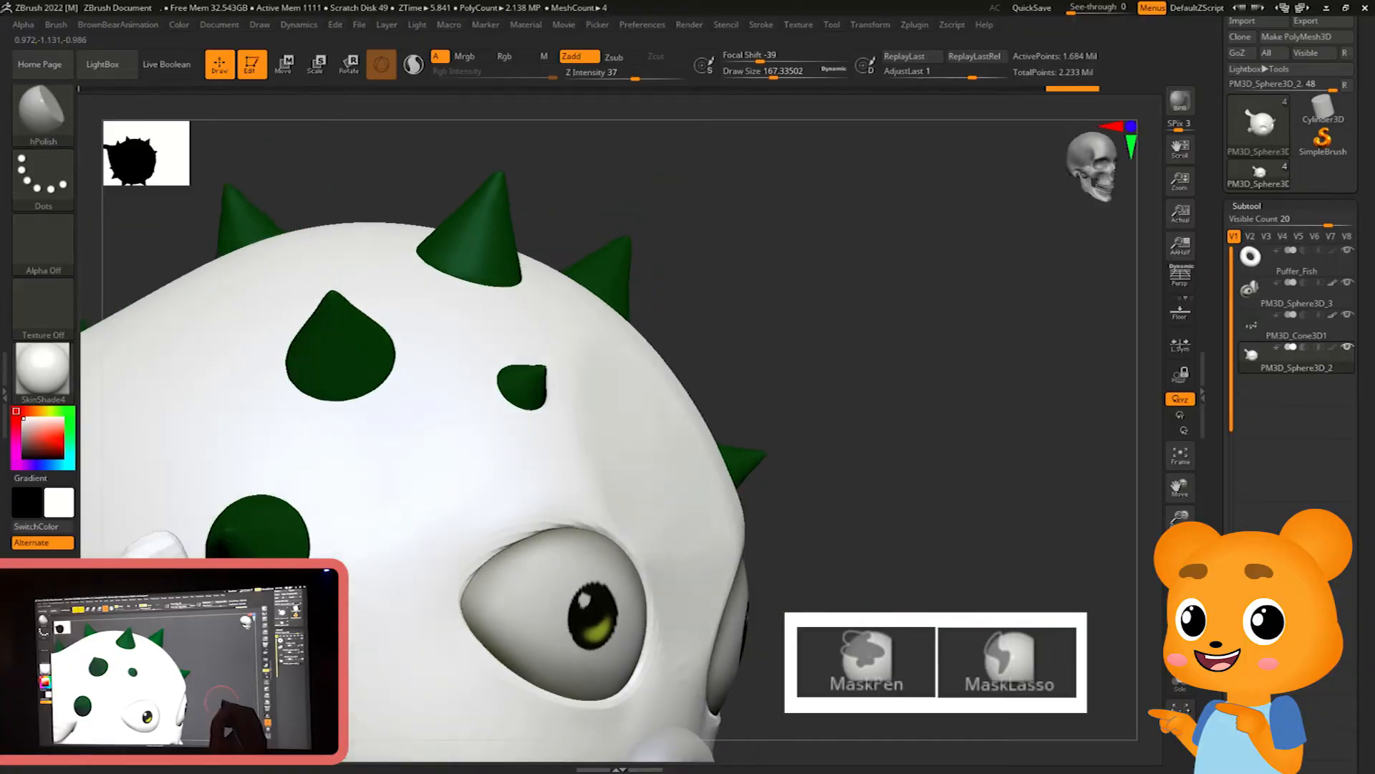
Choose MaskLasso as the masking brush
alt+drag(941, 621, 976, 550)
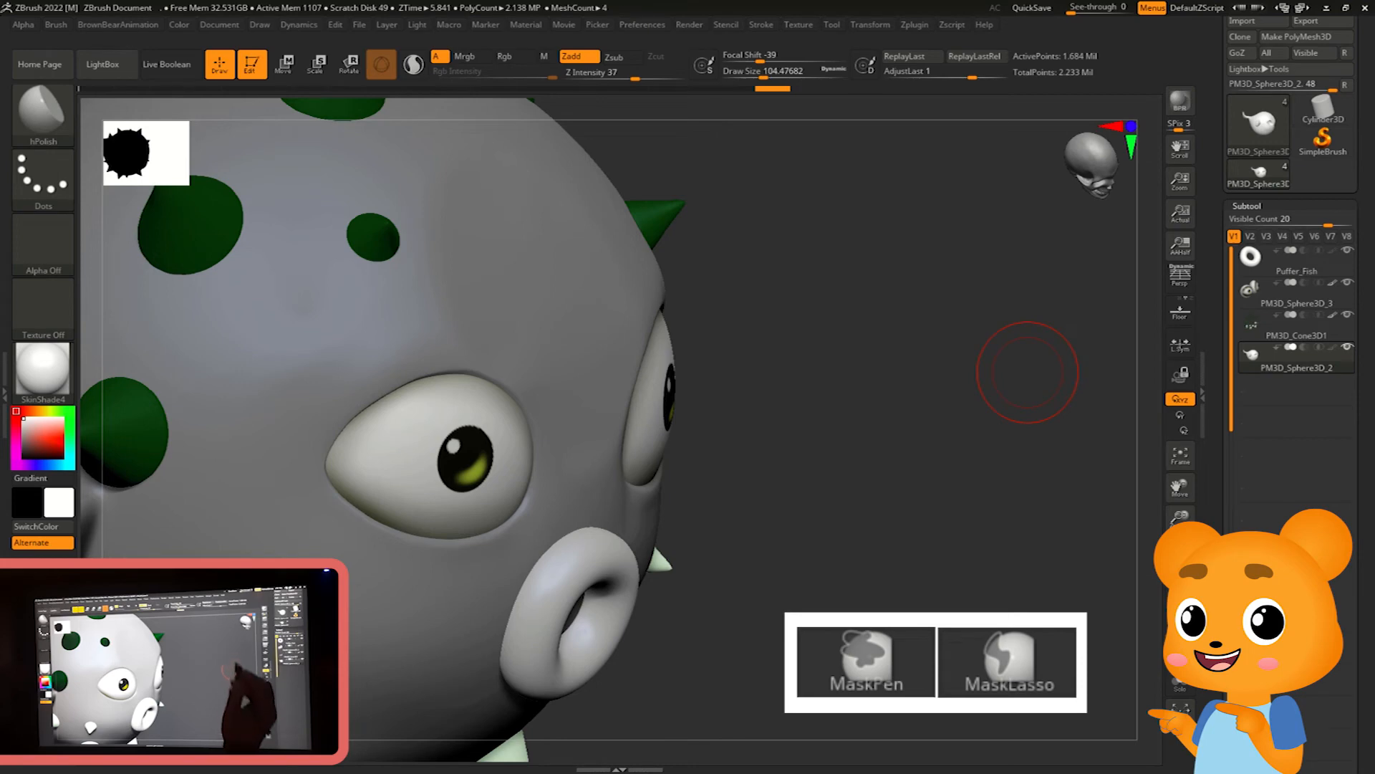
key(ctrl)
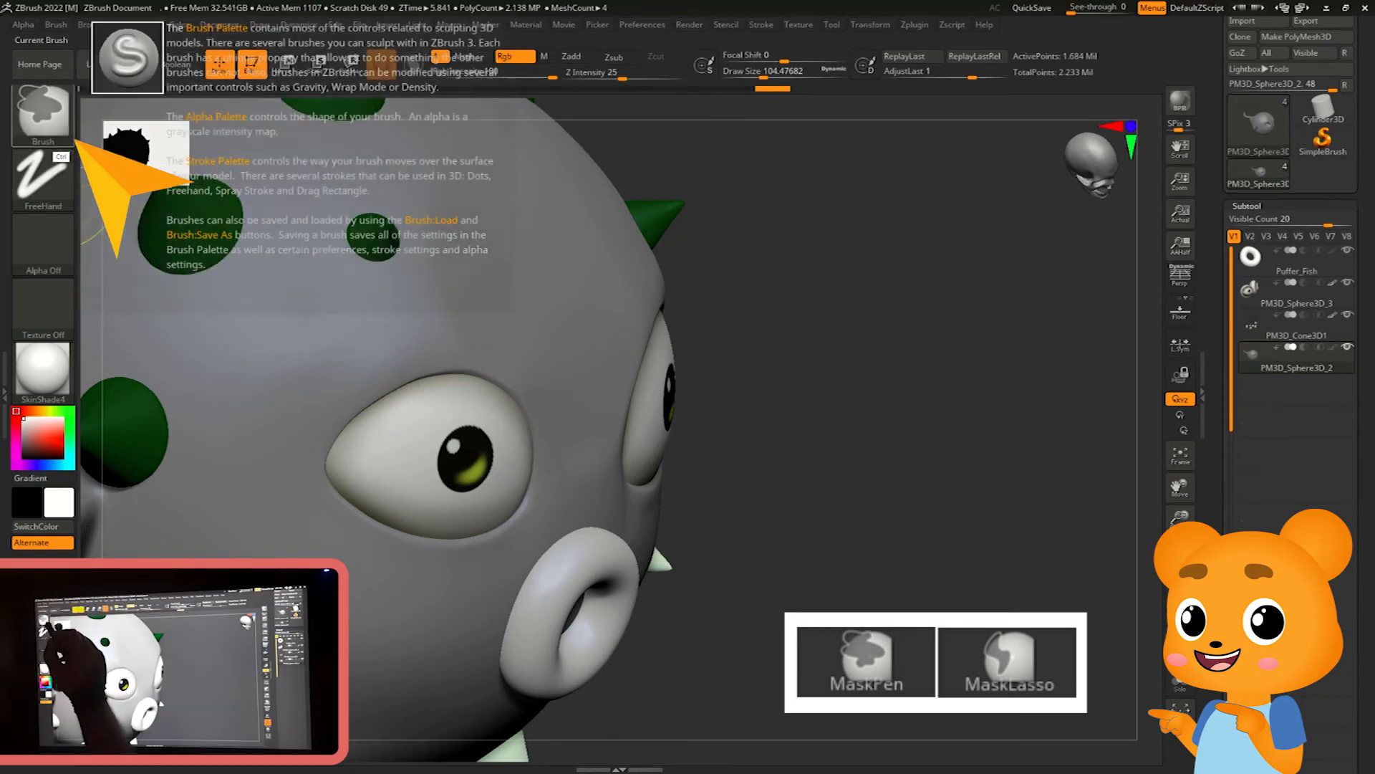
ctrl+click(41, 141)
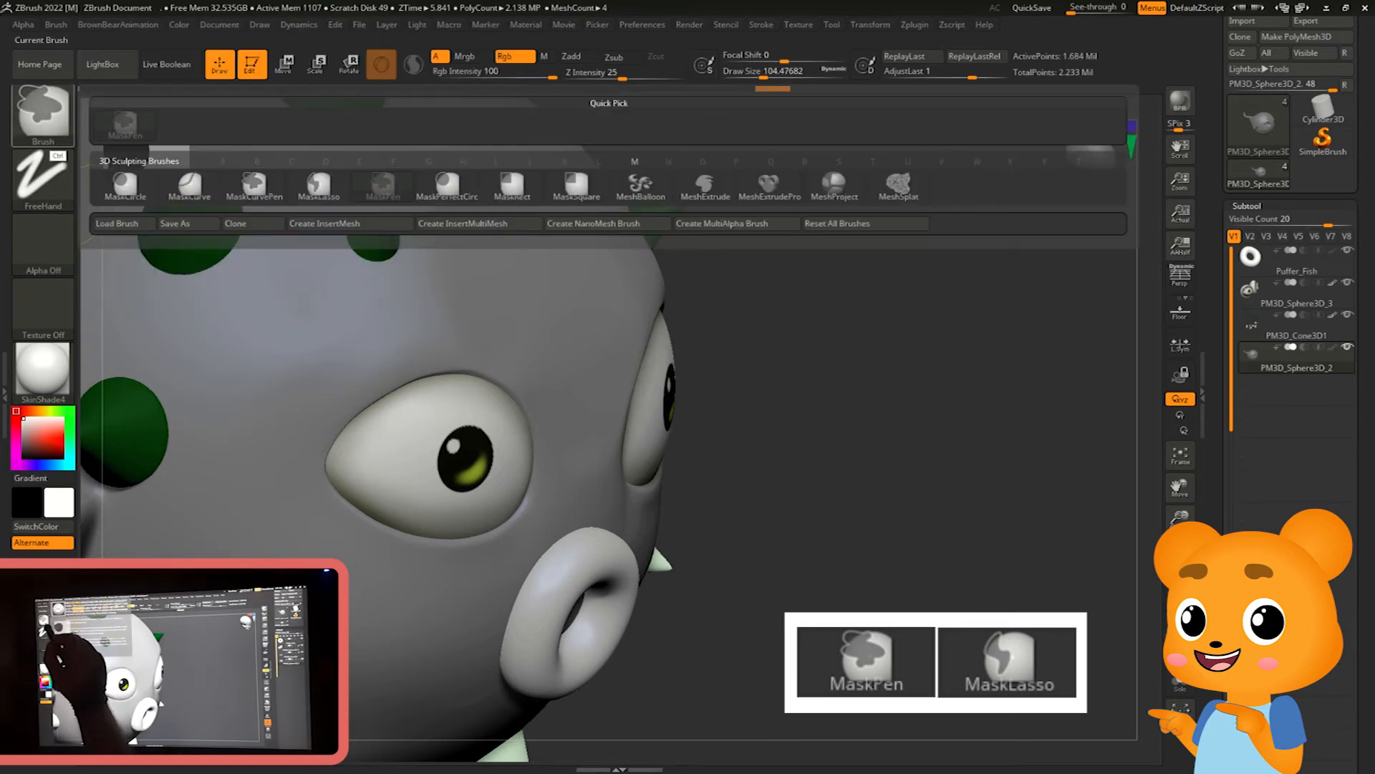
ctrl+click(48, 140)
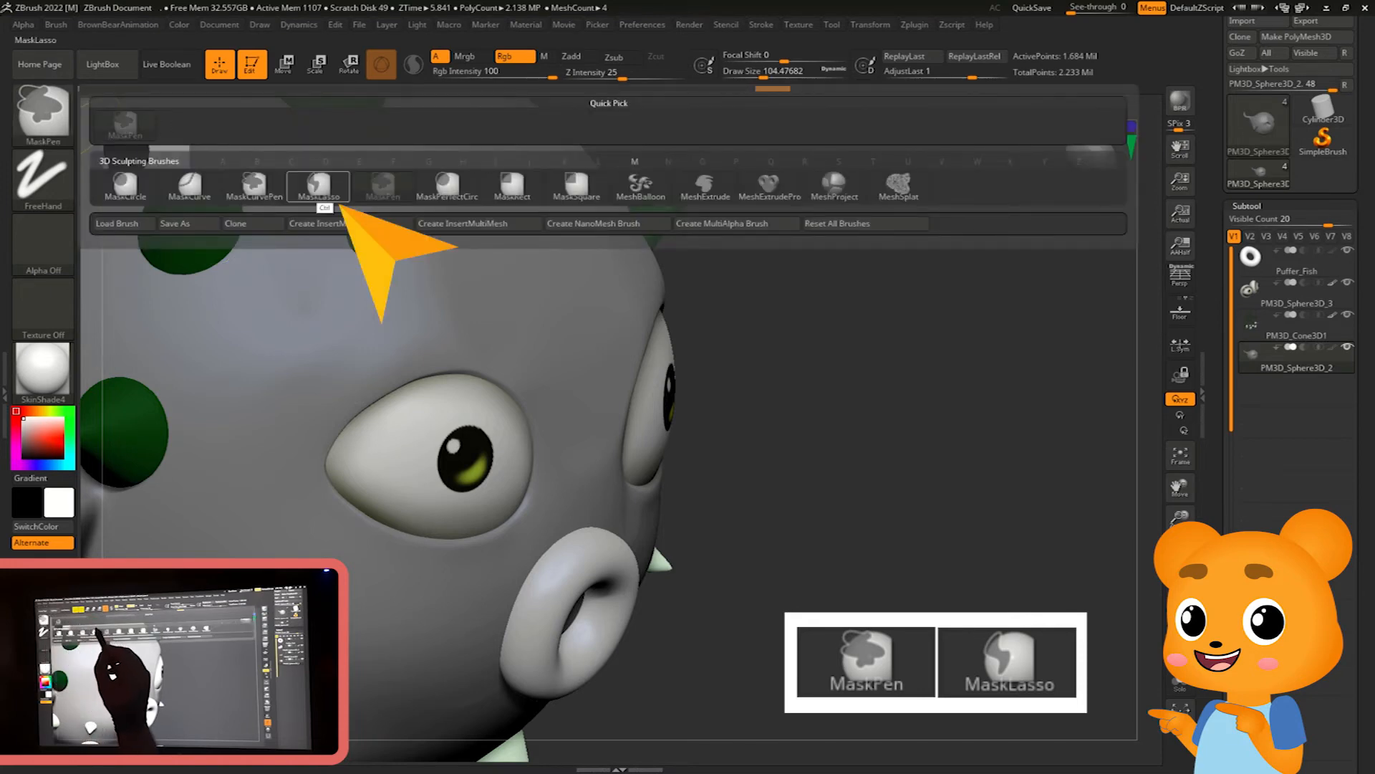
mouse_move(319, 204)
ctrl+click(320, 204)
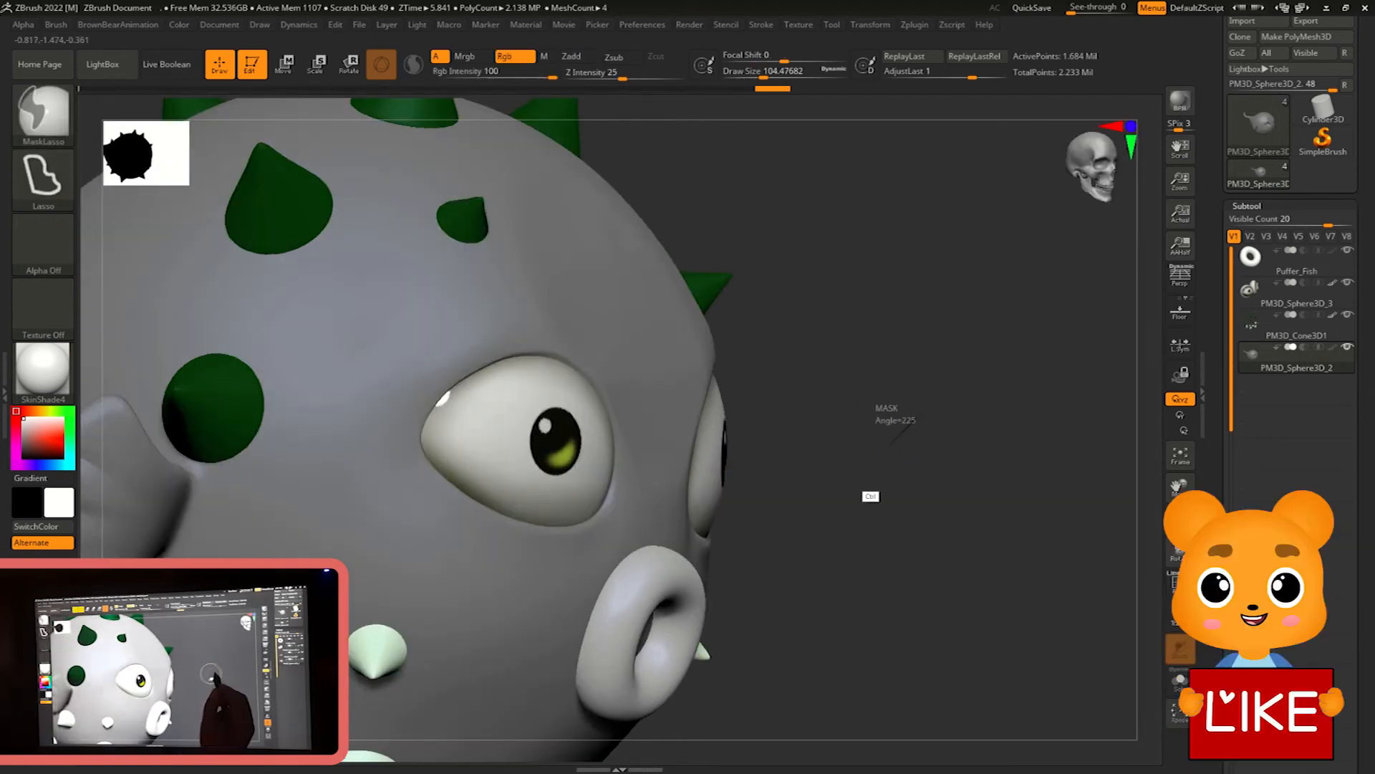
Replace the full-body mask with a lasso mask on the forehead between the horns and eyes, and invert it
ctrl+click(881, 451)
mouse_move(652, 159)
ctrl+mouse_down()
mouse_move(692, 355)
mouse_move(794, 280)
ctrl+mouse_up()
mouse_move(924, 465)
mouse_down()
mouse_move(824, 469)
mouse_move(940, 492)
mouse_move(892, 523)
mouse_move(920, 500)
mouse_up()
ctrl+click(920, 499)
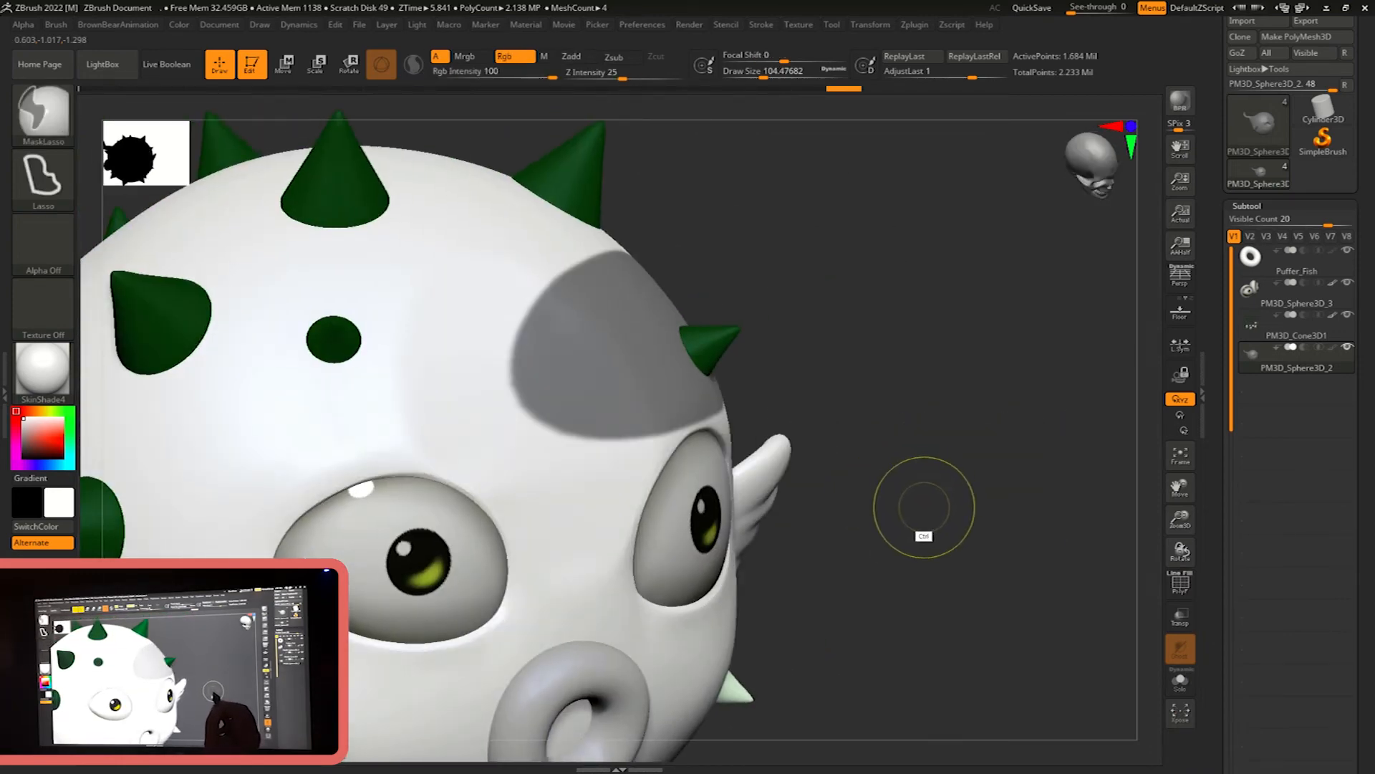
ctrl+click(924, 505)
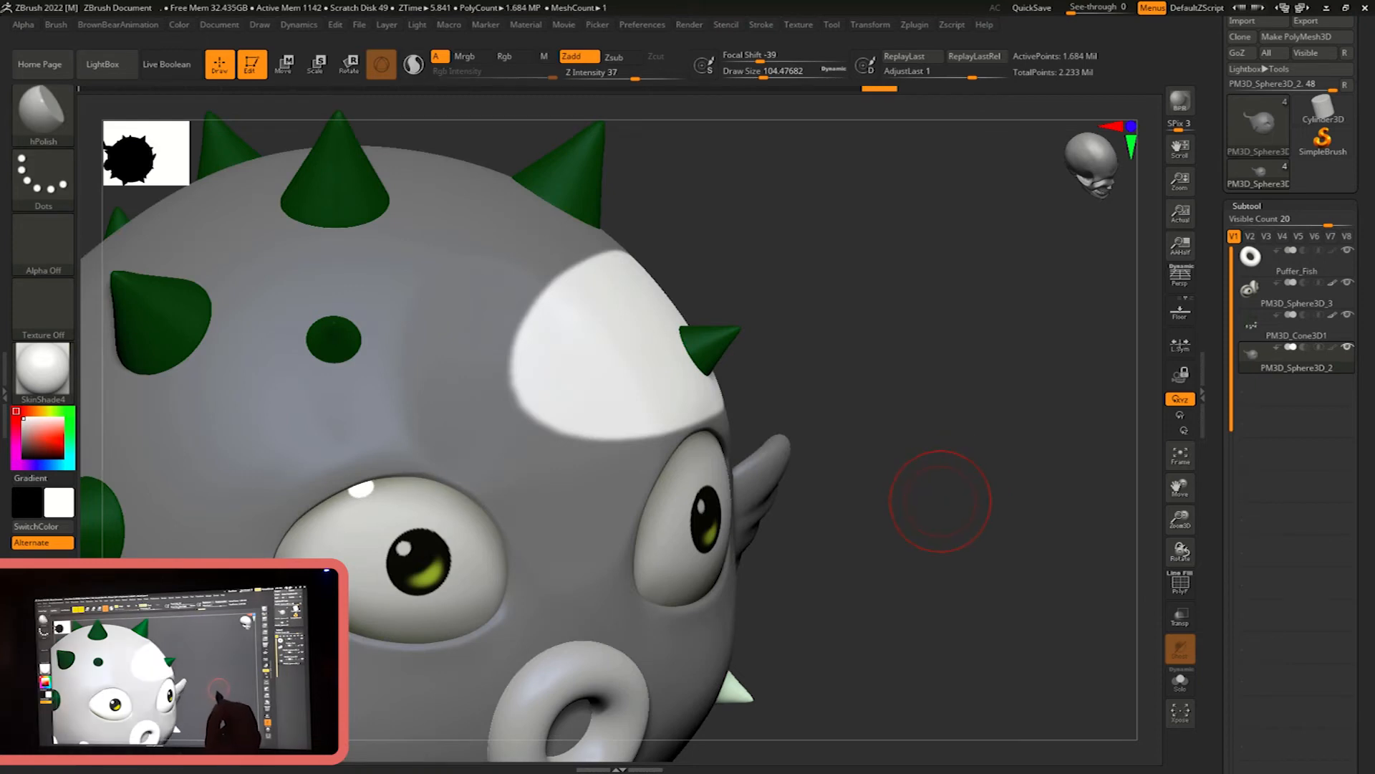
Blur the edge of the forehead mask and sharpen it again
key(ctrl)
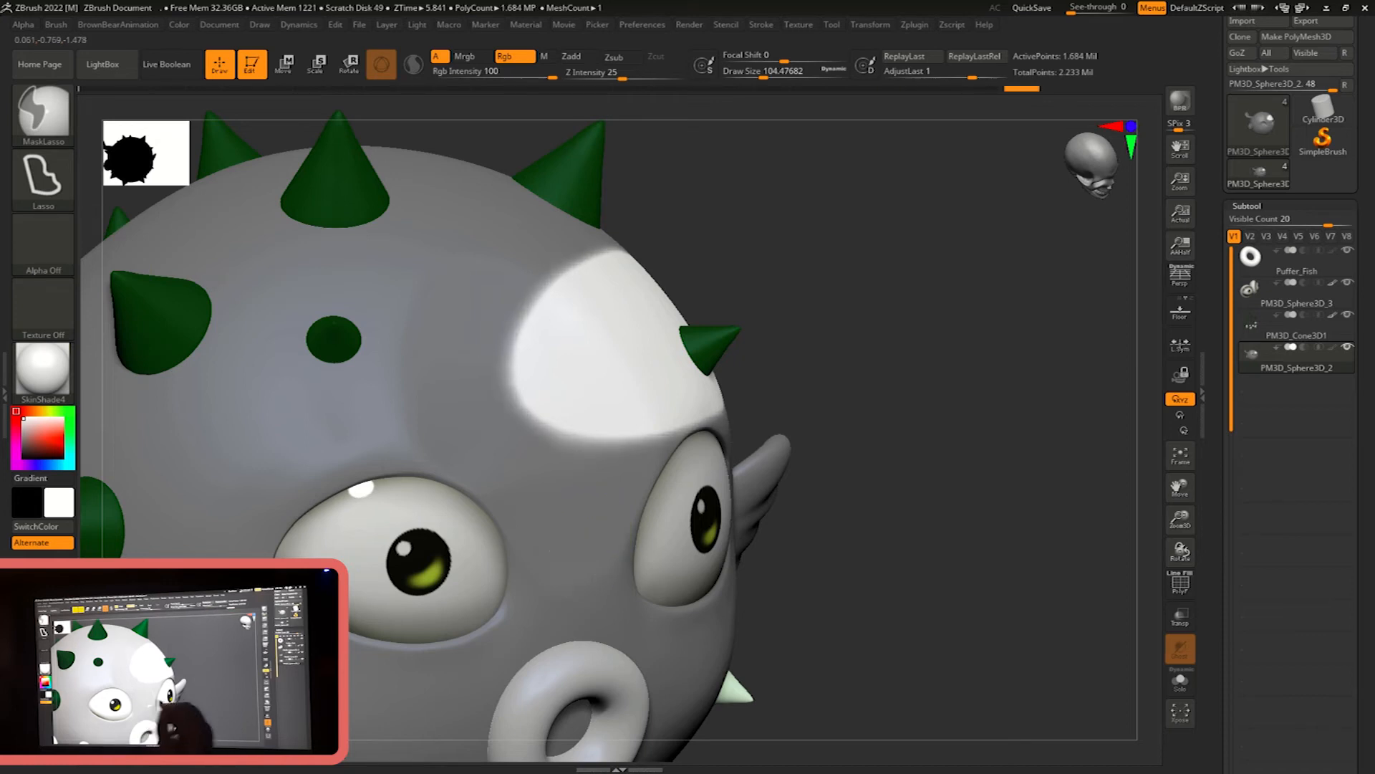
ctrl+click(577, 528)
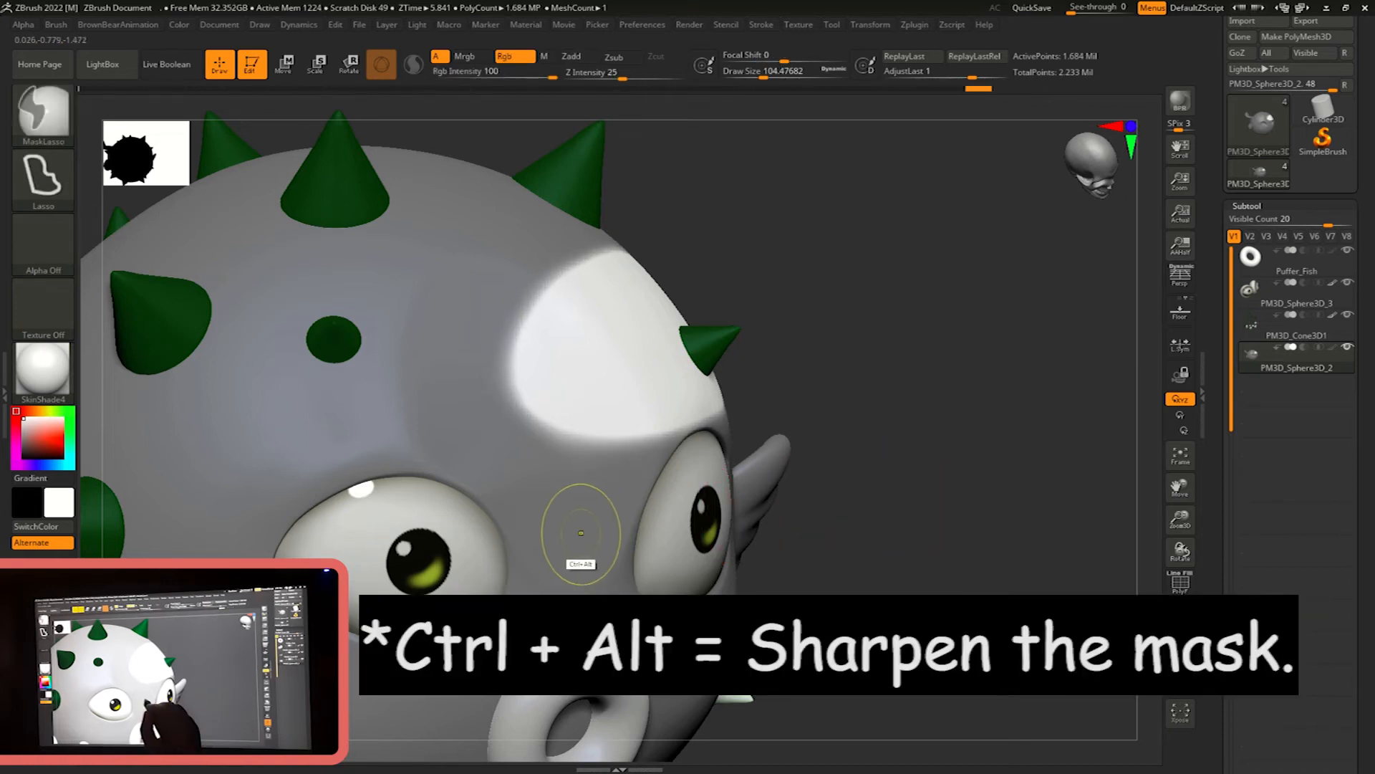
ctrl+alt+click(581, 532)
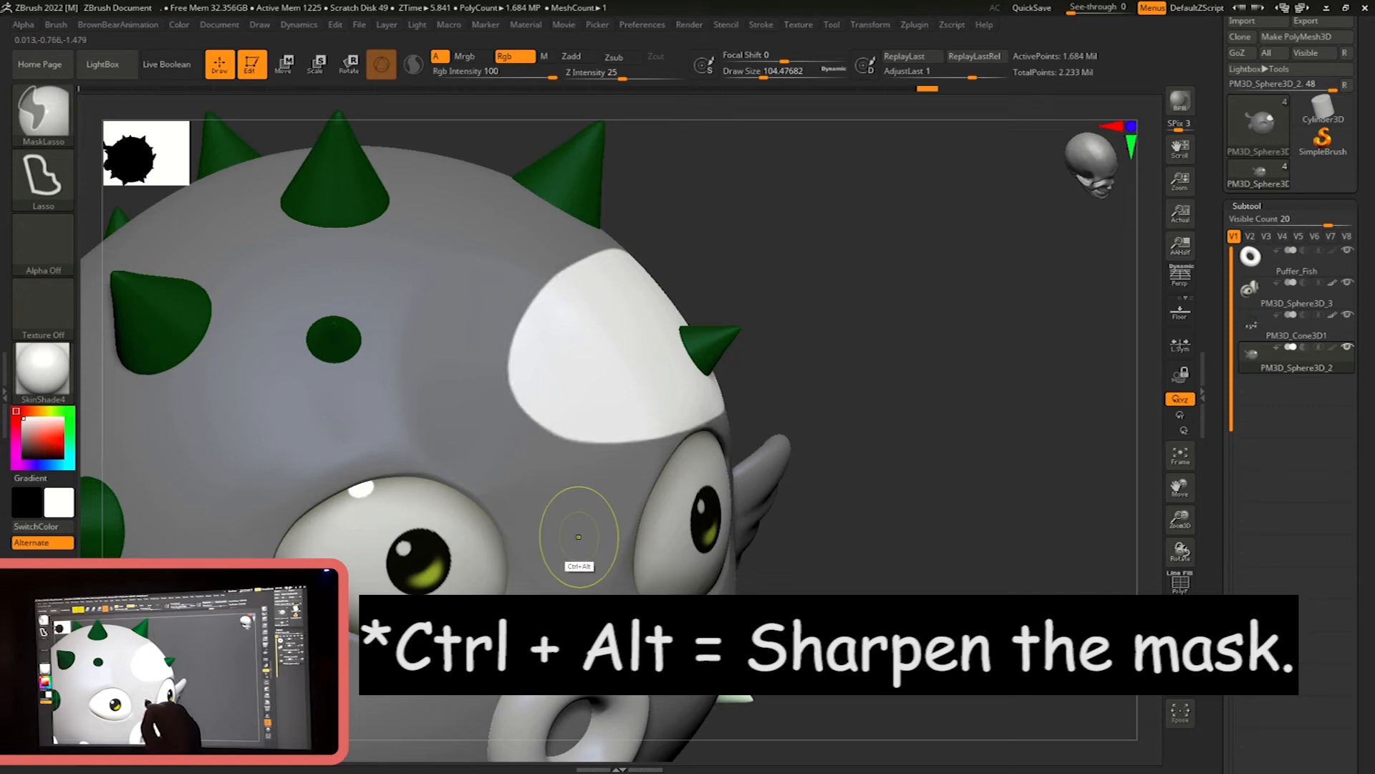
ctrl+alt+click(579, 537)
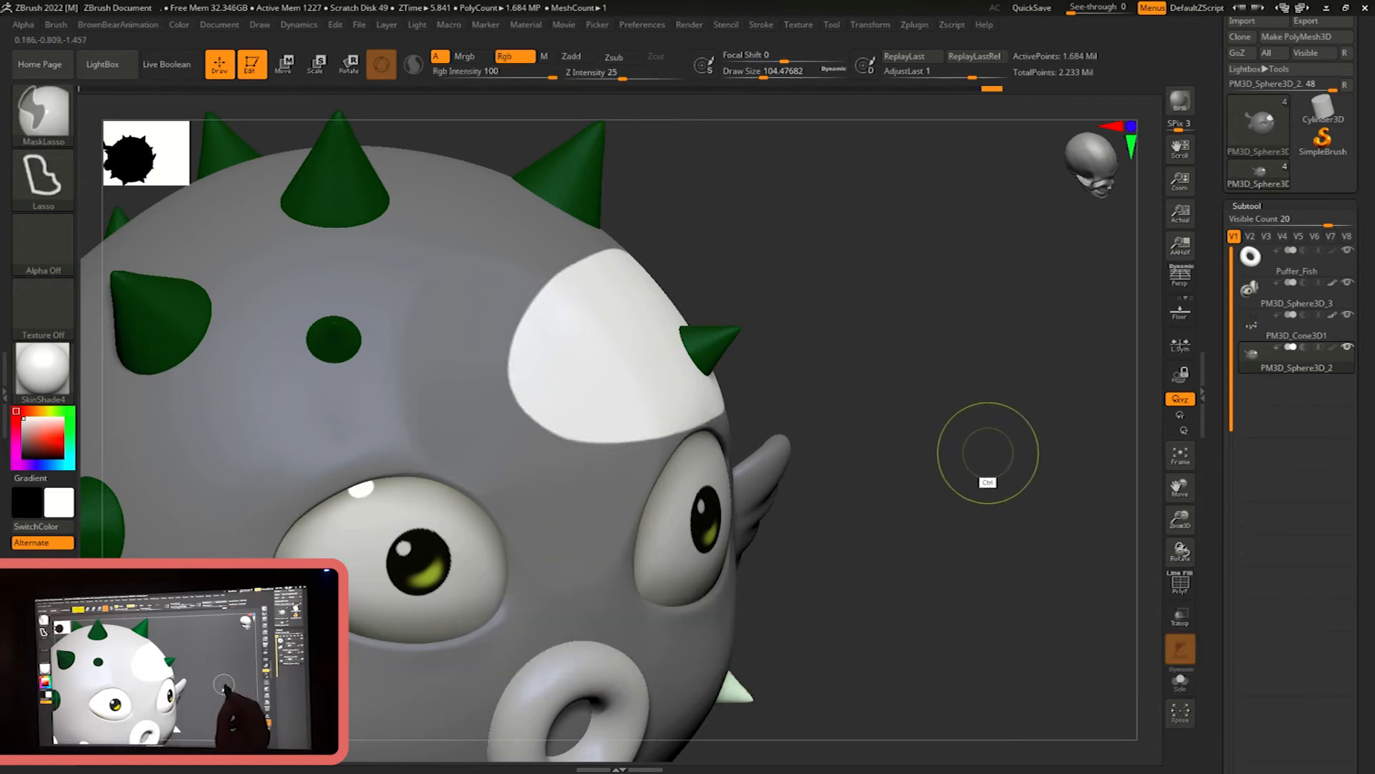
Replace the mask with a smaller lasso mask on the upper forehead and invert it
ctrl+drag(987, 453, 887, 562)
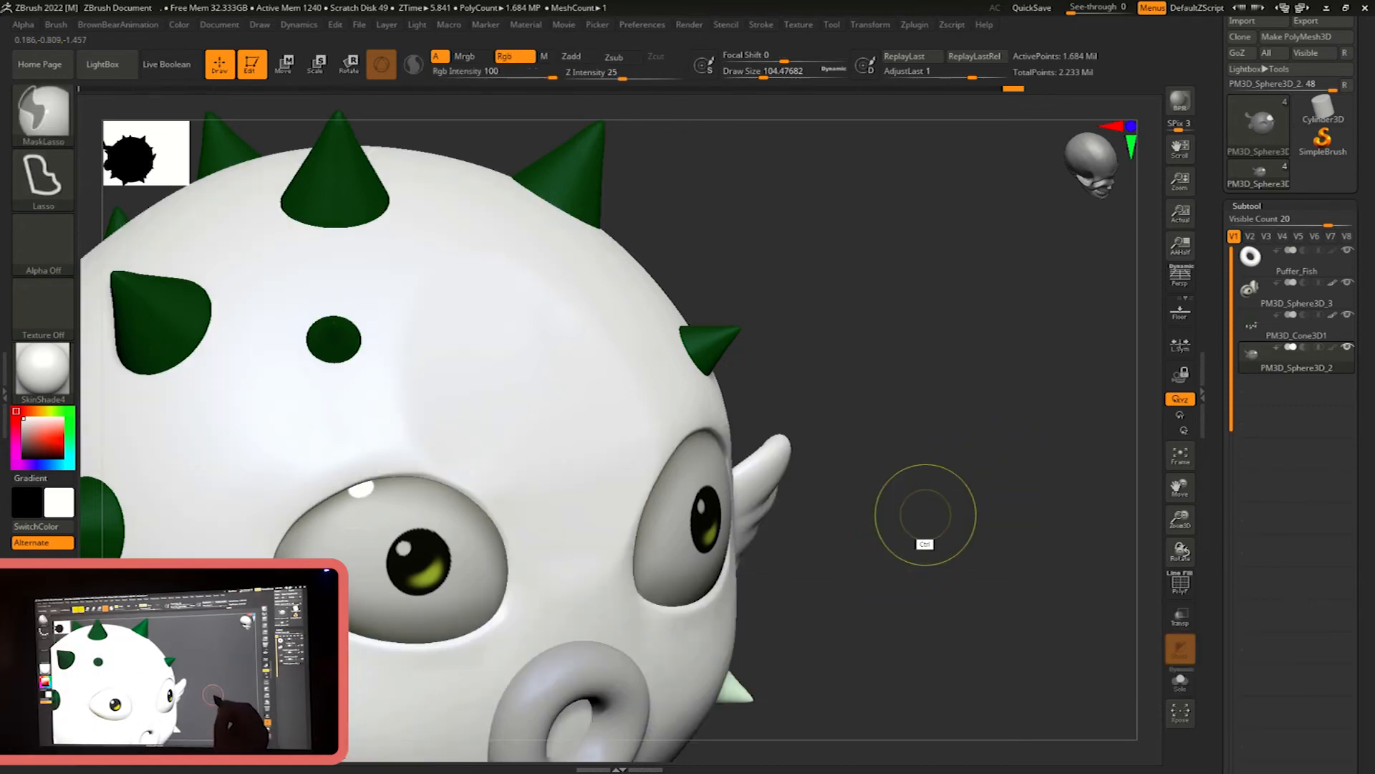
drag(943, 506, 980, 491)
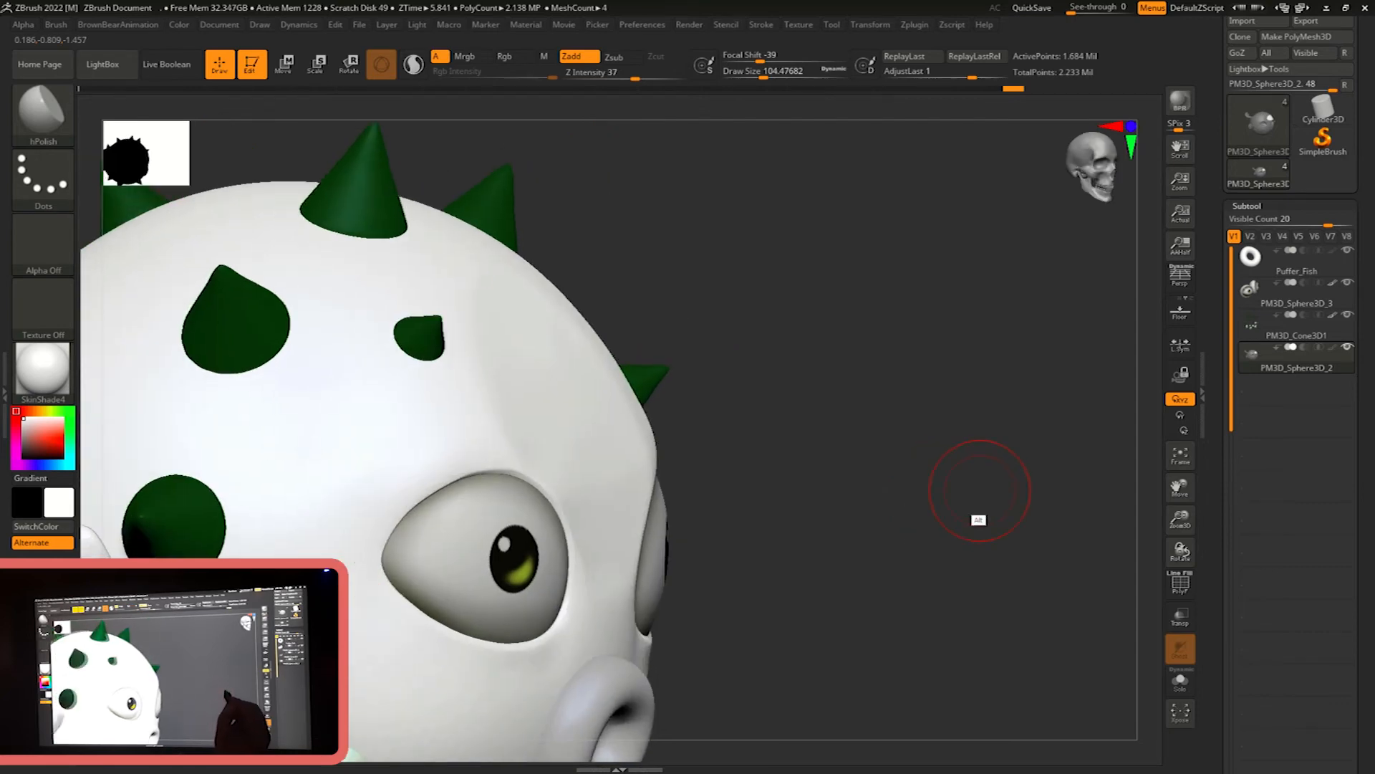
mouse_move(565, 244)
ctrl+mouse_down()
mouse_move(531, 343)
mouse_move(629, 239)
mouse_move(608, 240)
ctrl+mouse_up()
drag(963, 430, 904, 440)
ctrl+click(963, 467)
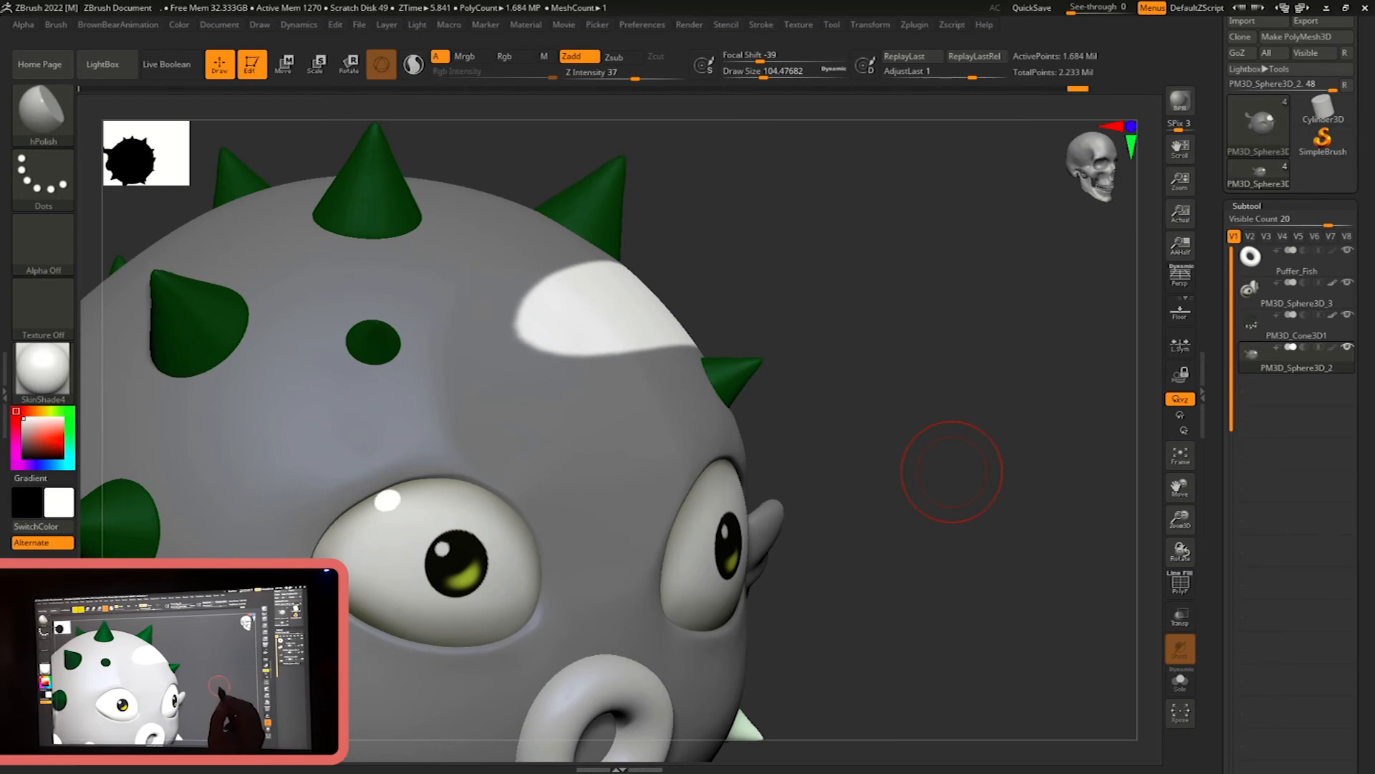
Switch to the Move brush and set the draw size to about 484
key(b)
key(m)
key(v)
mouse_move(844, 430)
mouse_down()
mouse_move(885, 467)
mouse_move(865, 492)
mouse_up()
key(s)
drag(625, 417, 648, 416)
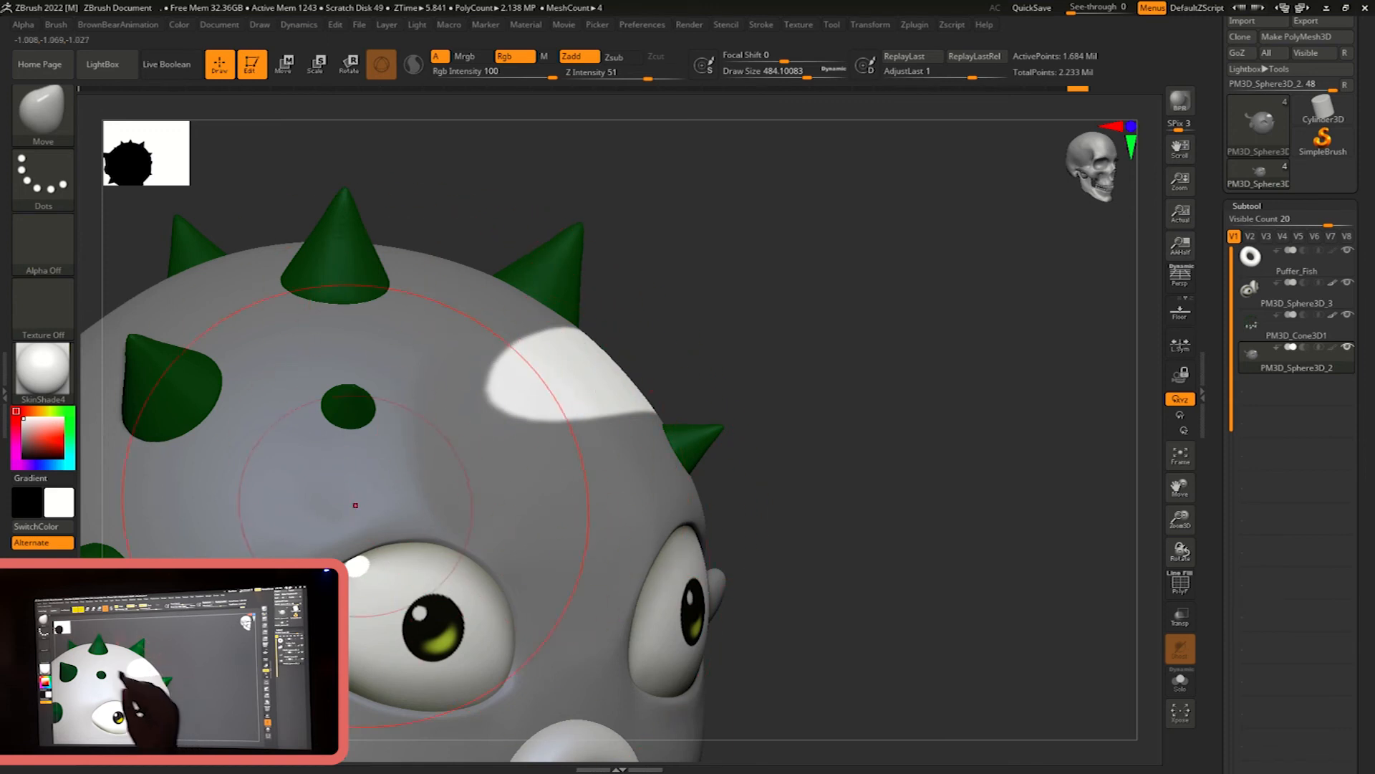
Pull the unmasked strip of the upper forehead outward into a raised ridge and clear the mask
drag(597, 401, 610, 393)
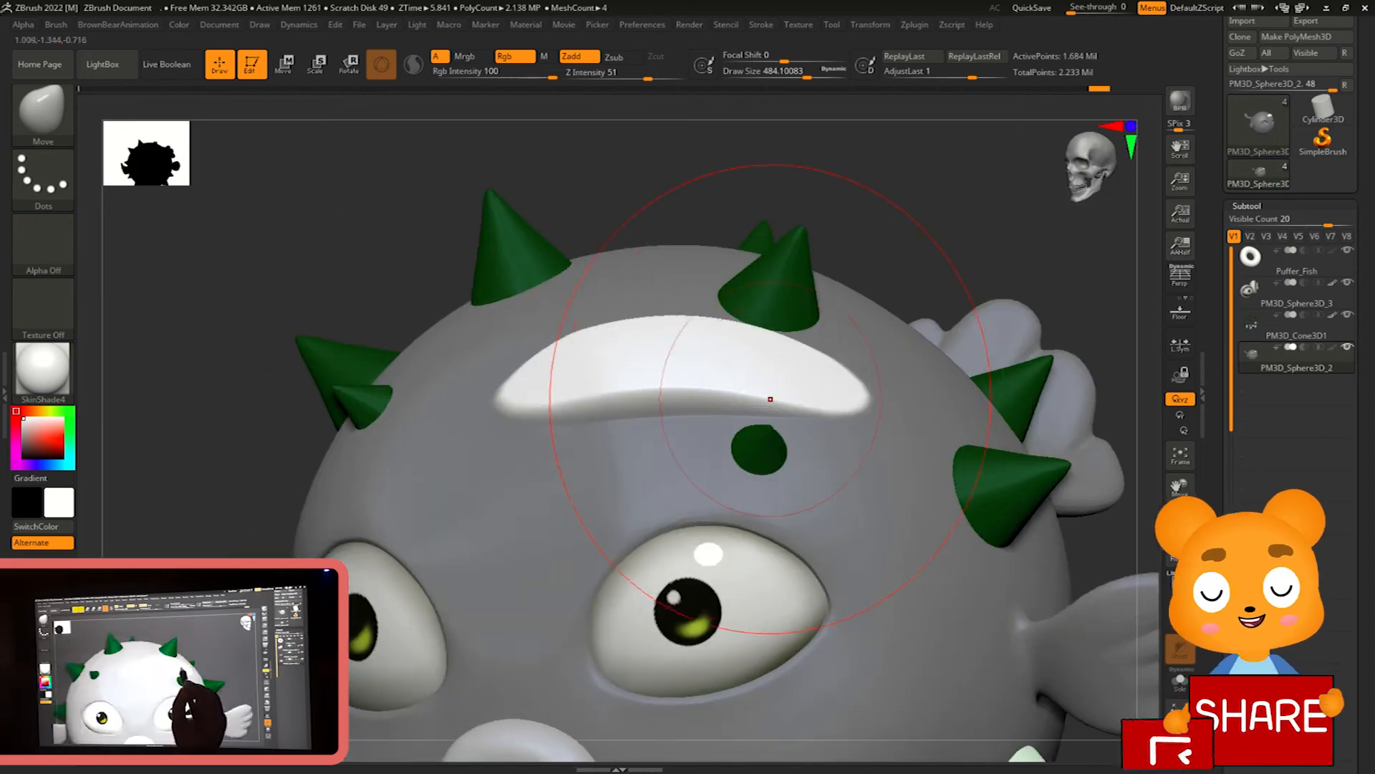
drag(768, 399, 793, 390)
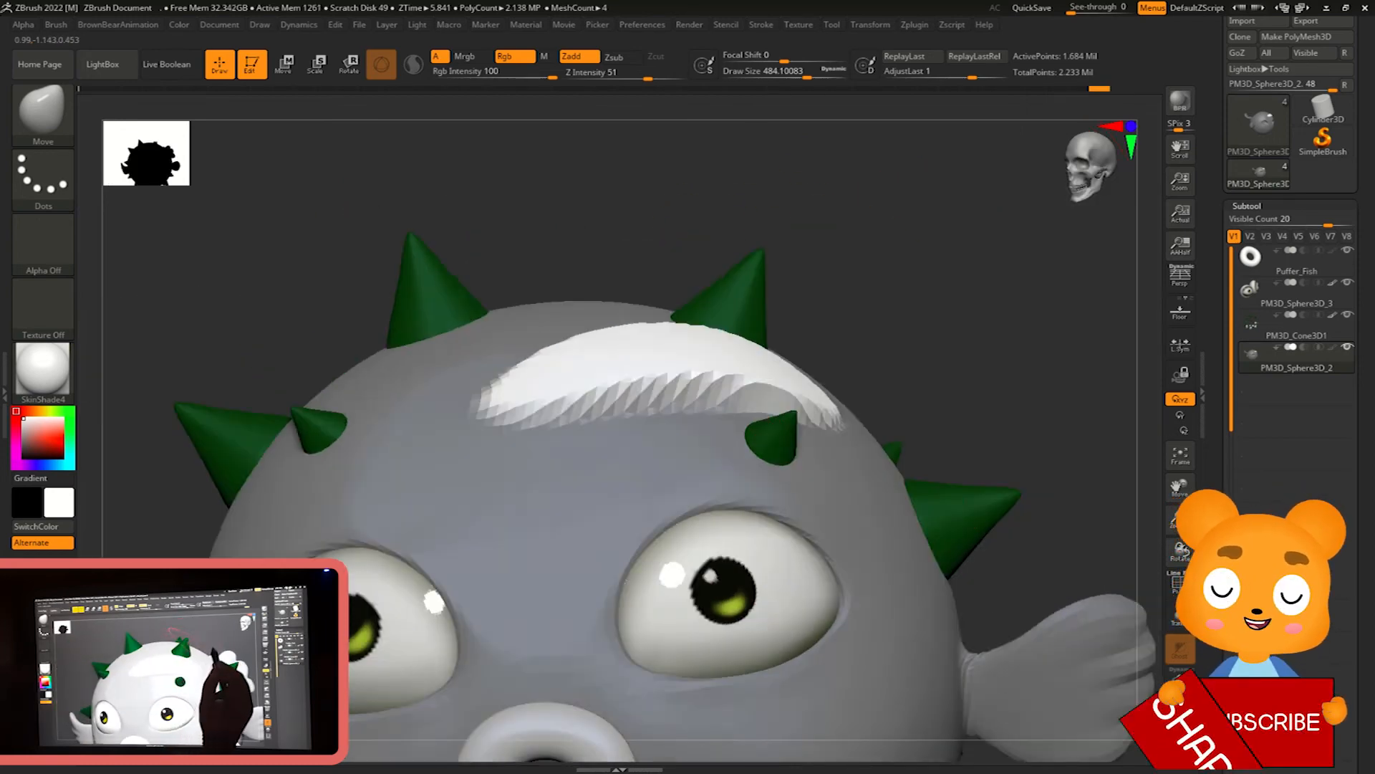
drag(569, 417, 616, 402)
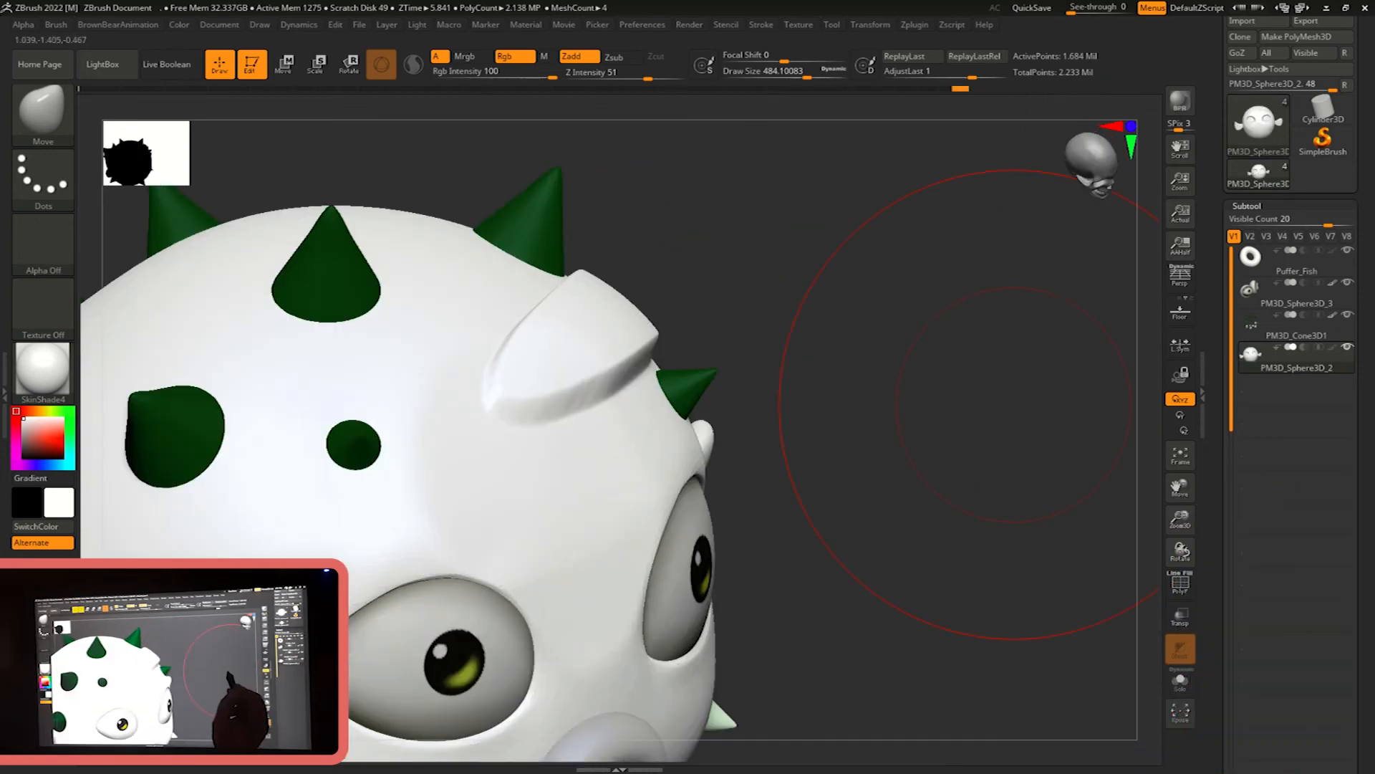
drag(1014, 405, 929, 424)
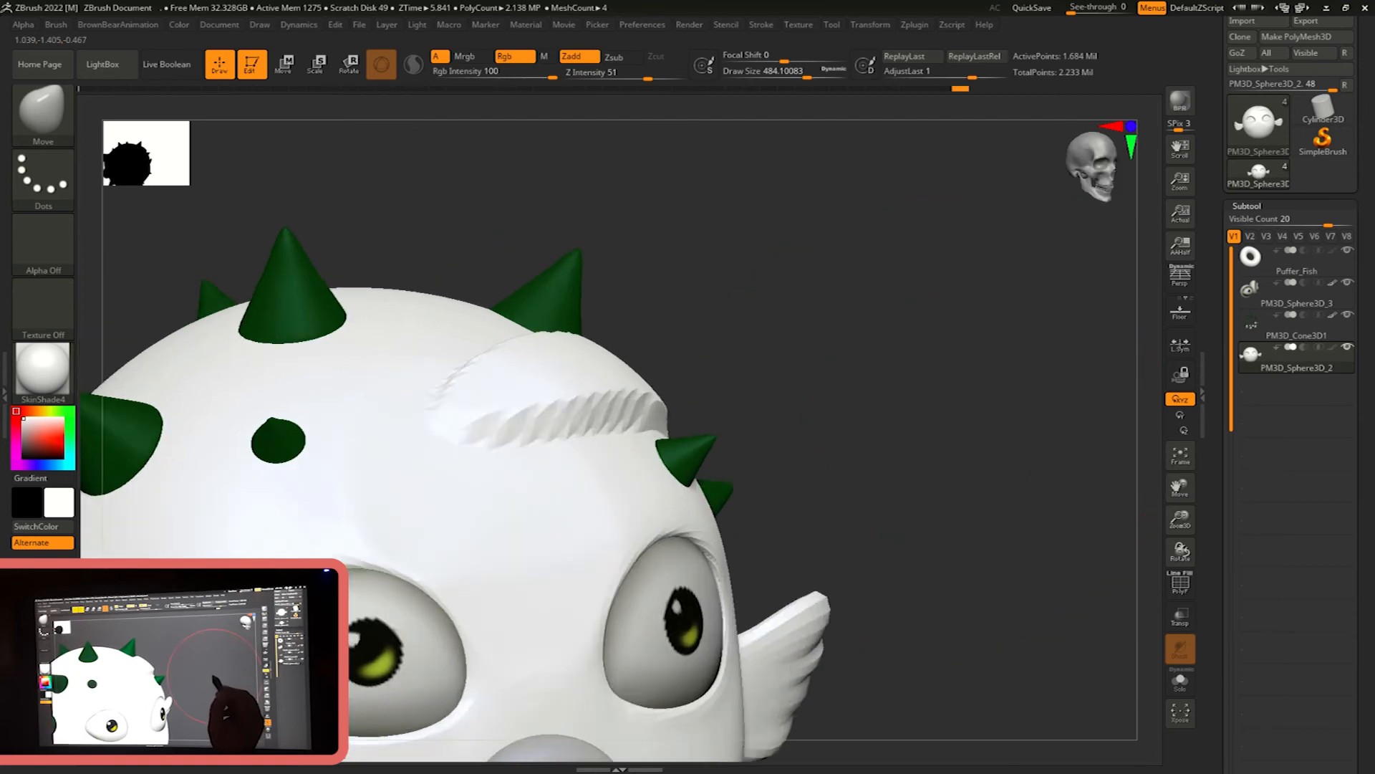
Undo the forehead ridge and the lasso masking operations
key(ctrl+z)
key(ctrl+z)
key(ctrl+z)
key(ctrl+z)
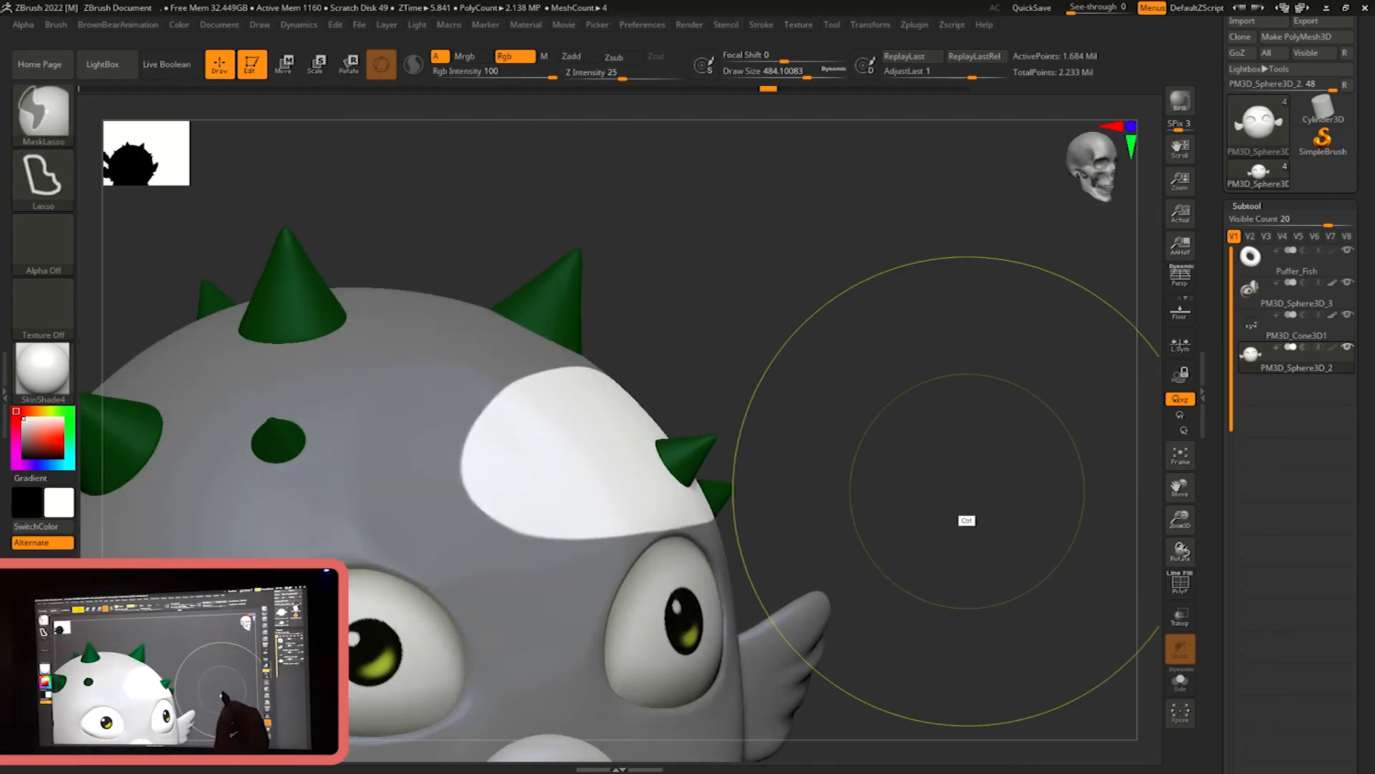
key(ctrl+z)
key(ctrl+z)
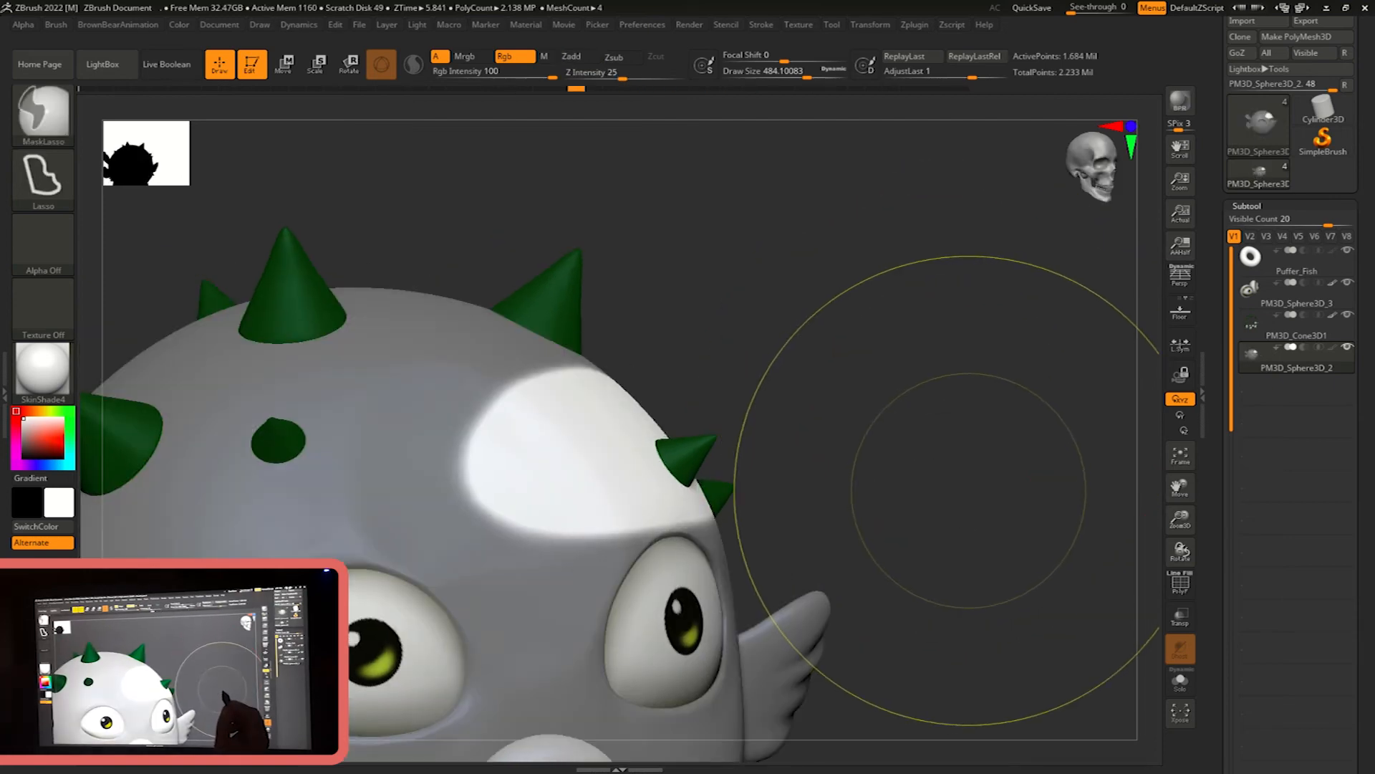
key(ctrl+z)
key(ctrl+z)
key(ctrl+z)
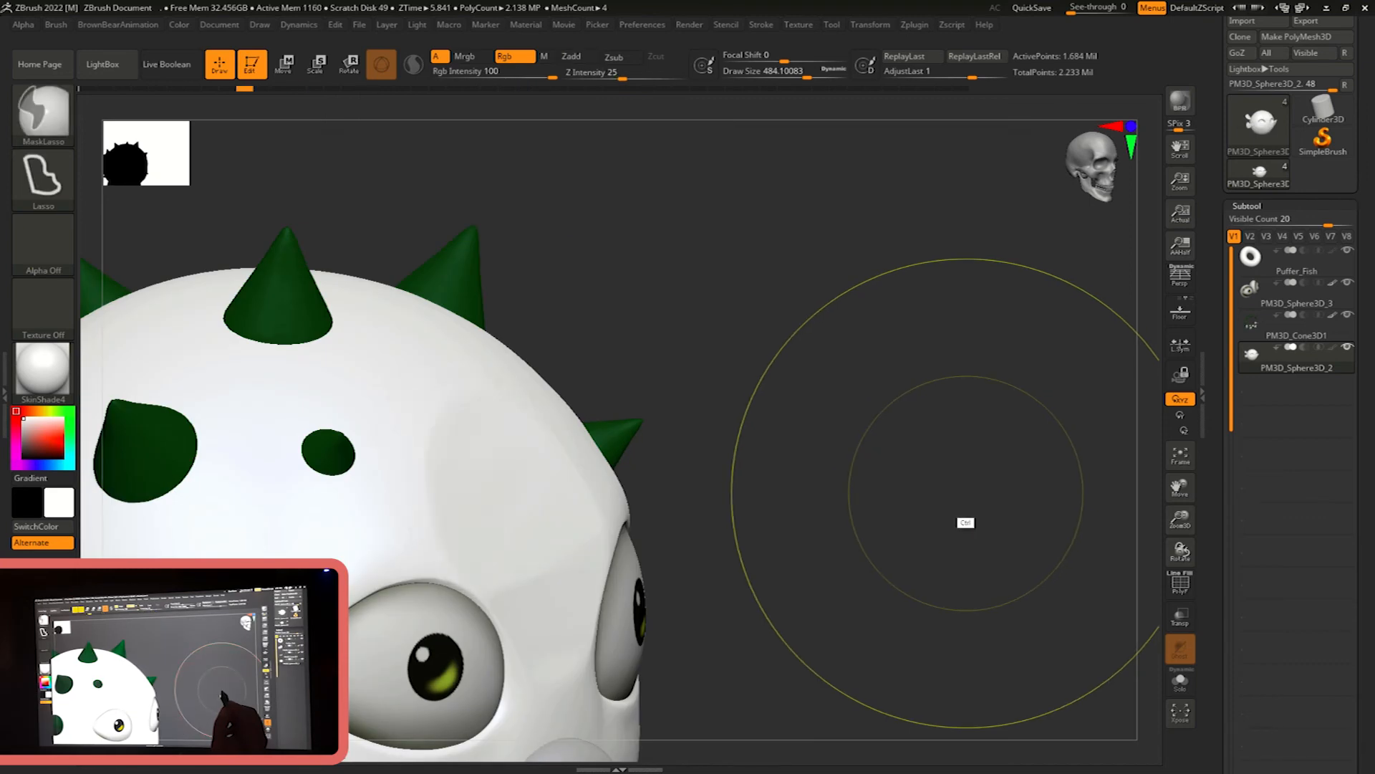
Open the brush selection palette
mouse_move(964, 519)
mouse_down()
mouse_move(943, 544)
mouse_move(981, 468)
mouse_move(928, 540)
mouse_move(891, 414)
mouse_up()
mouse_move(907, 474)
mouse_down()
mouse_move(871, 483)
mouse_move(881, 475)
mouse_move(902, 479)
mouse_move(860, 506)
mouse_move(900, 476)
mouse_move(885, 495)
mouse_move(900, 510)
mouse_move(891, 482)
mouse_move(910, 474)
mouse_up()
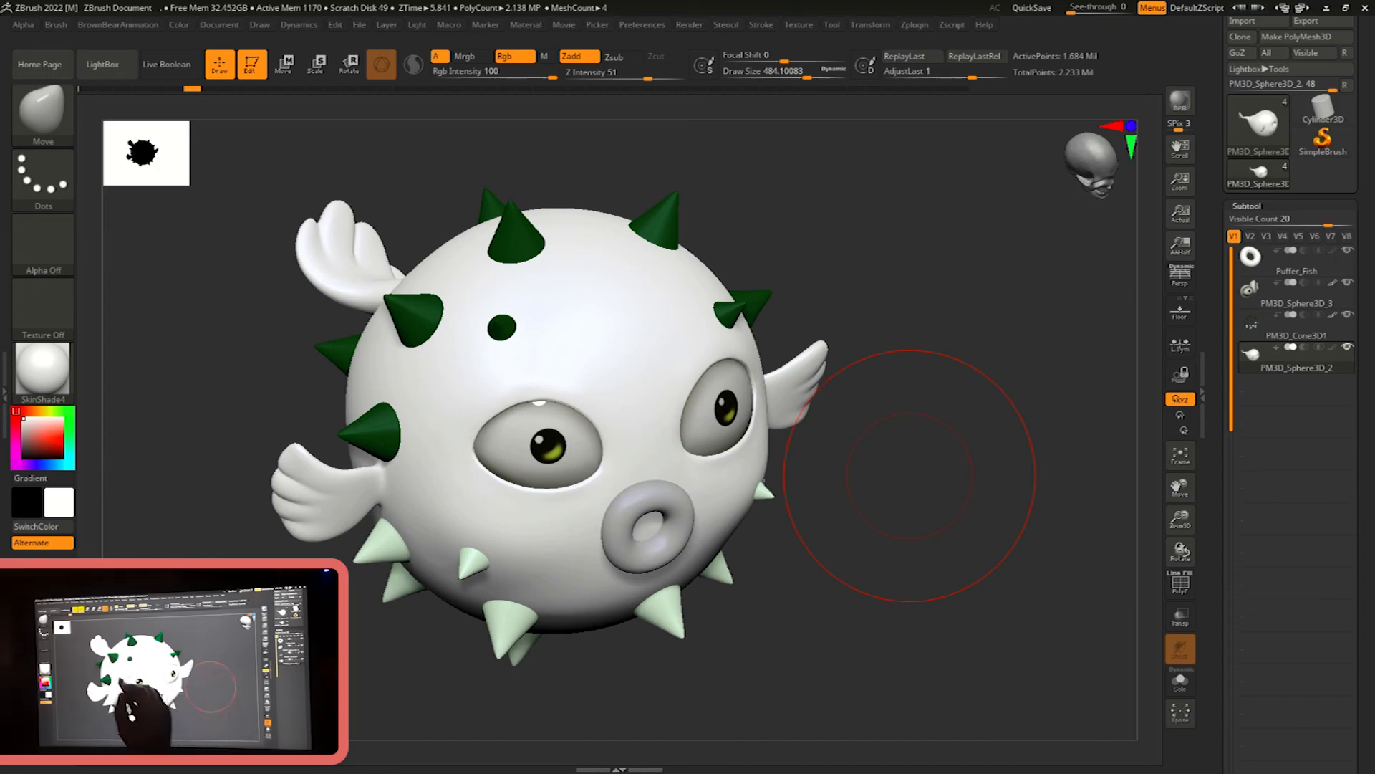
key(b)
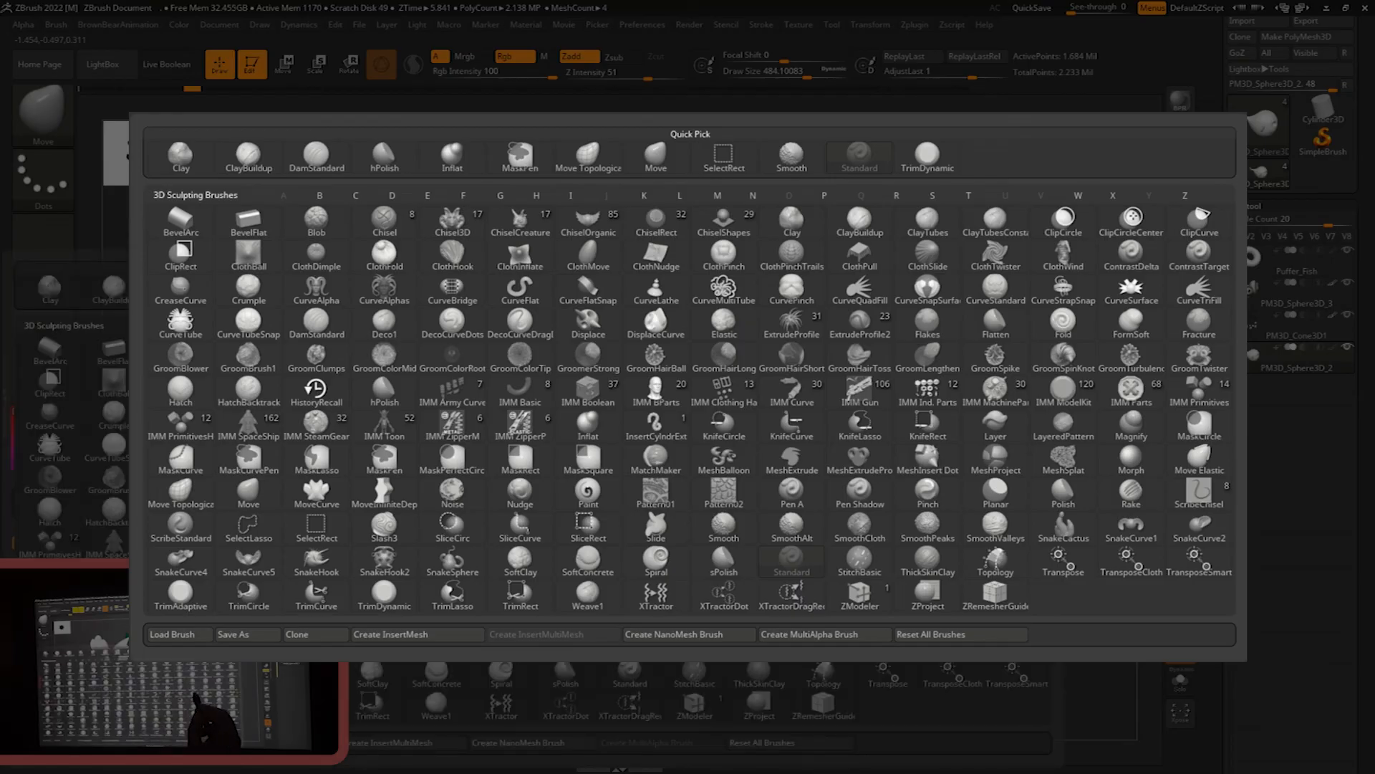